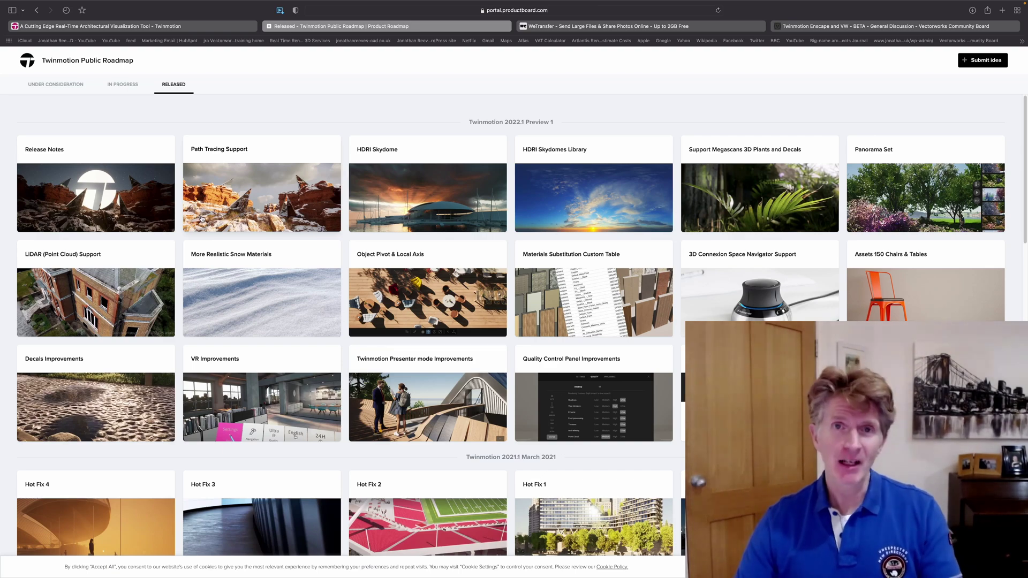
# Step: Open the released HDRI Skydomes Library card on the Twinmotion public roadmap
pyautogui.click(581, 181)
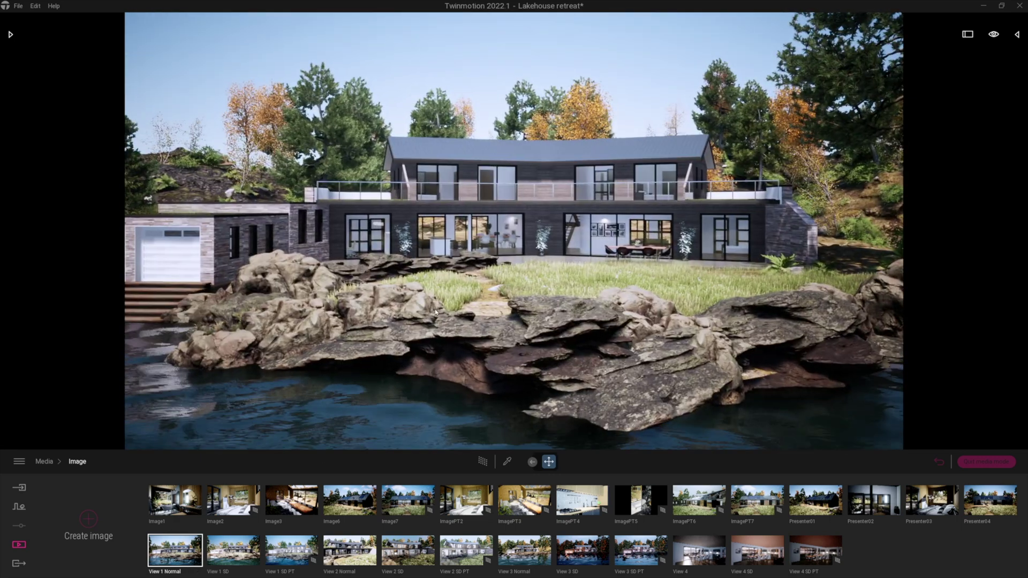
# Step: Flip between the View 1 SD and View 1 Normal renders, then open View 1 SD's settings
pyautogui.click(230, 551)
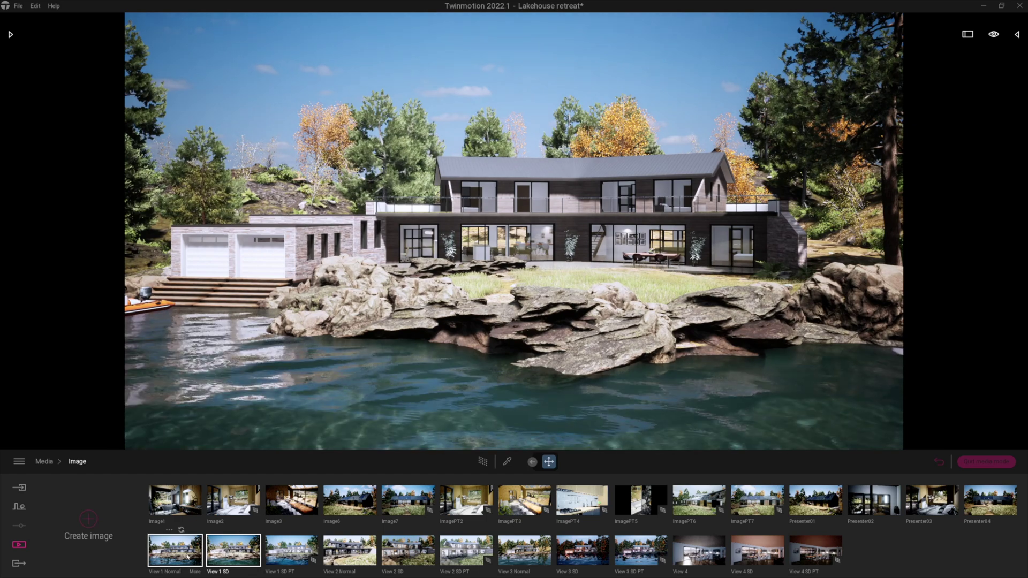
pyautogui.click(173, 561)
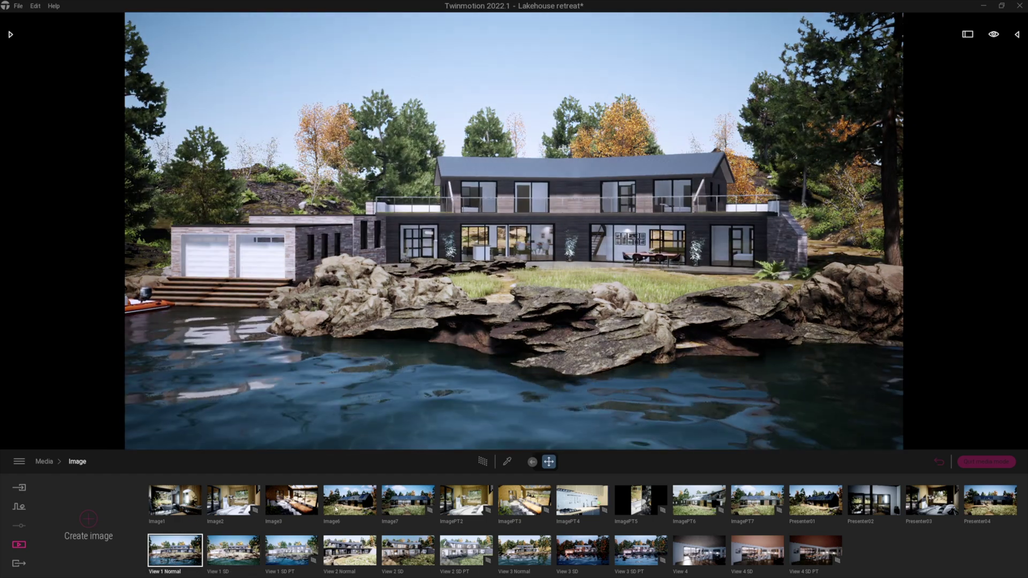
pyautogui.click(233, 550)
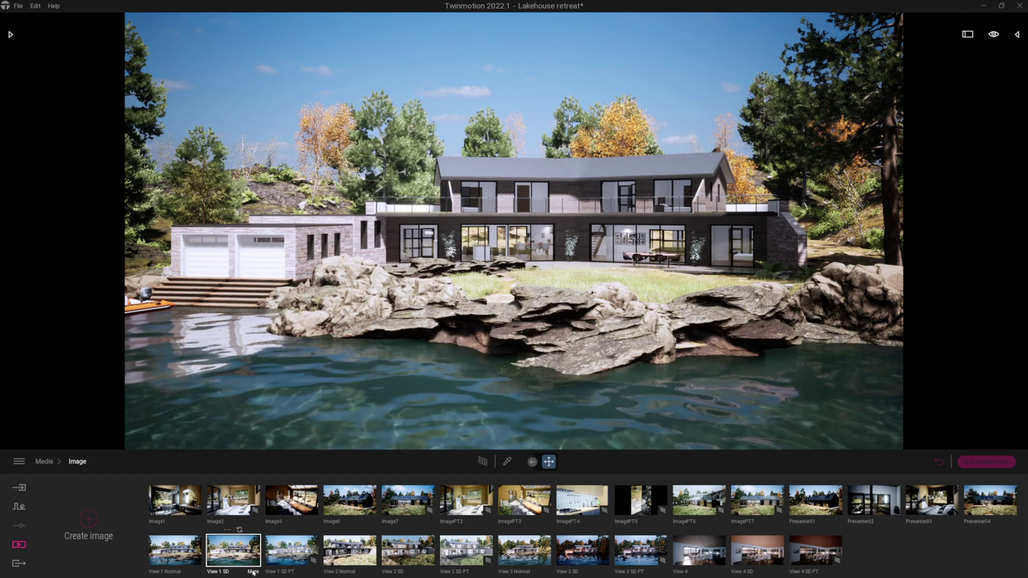
pyautogui.click(253, 572)
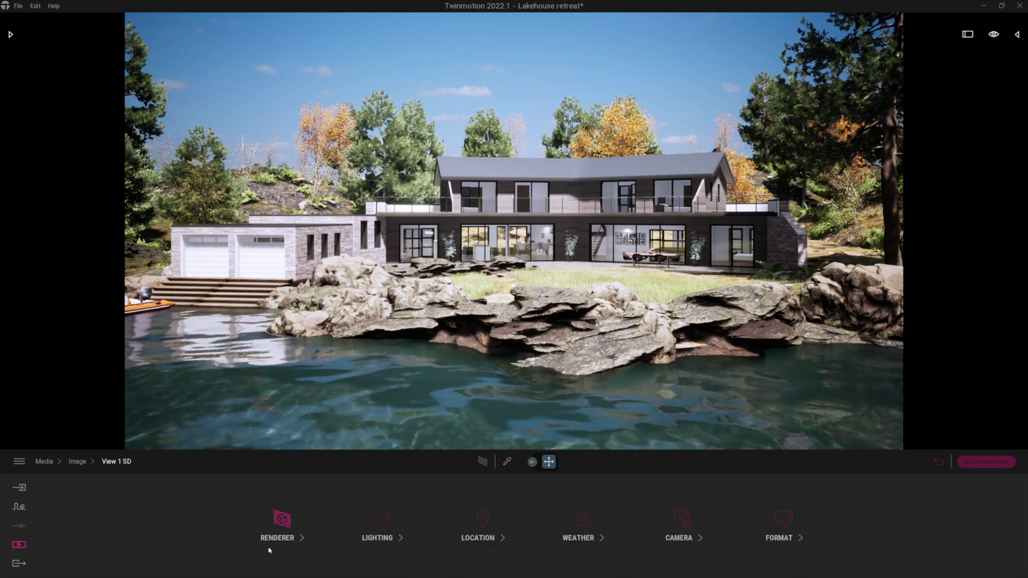
# Step: In View 1 SD's lighting, toggle the skydome off and on twice, leaving it on
pyautogui.click(382, 519)
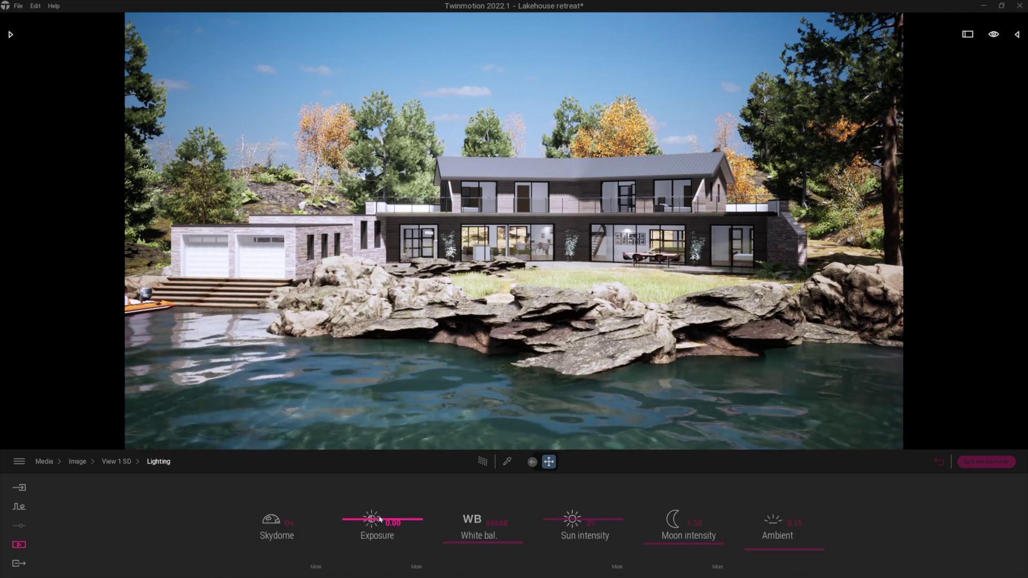
pyautogui.click(289, 523)
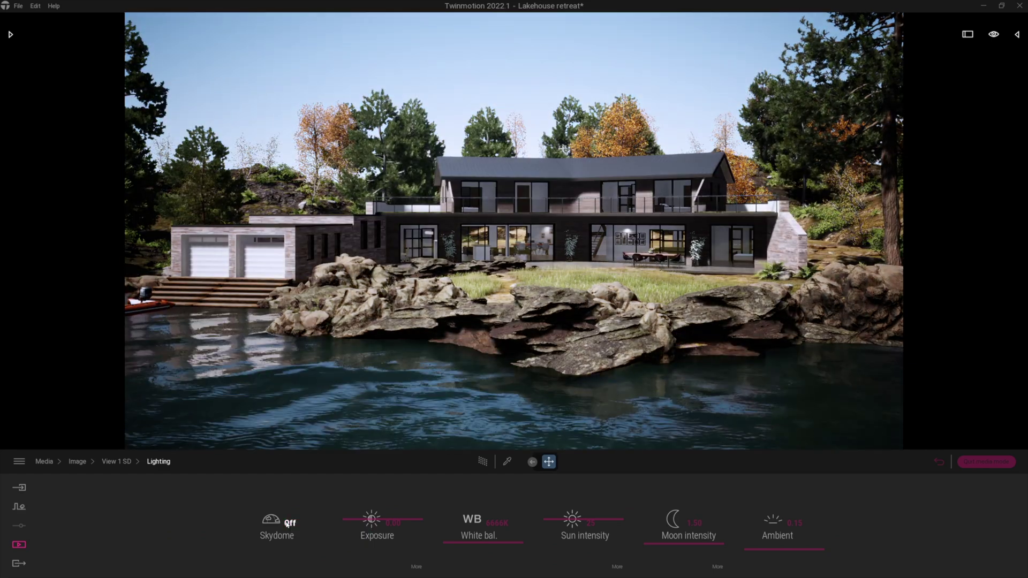
pyautogui.click(289, 523)
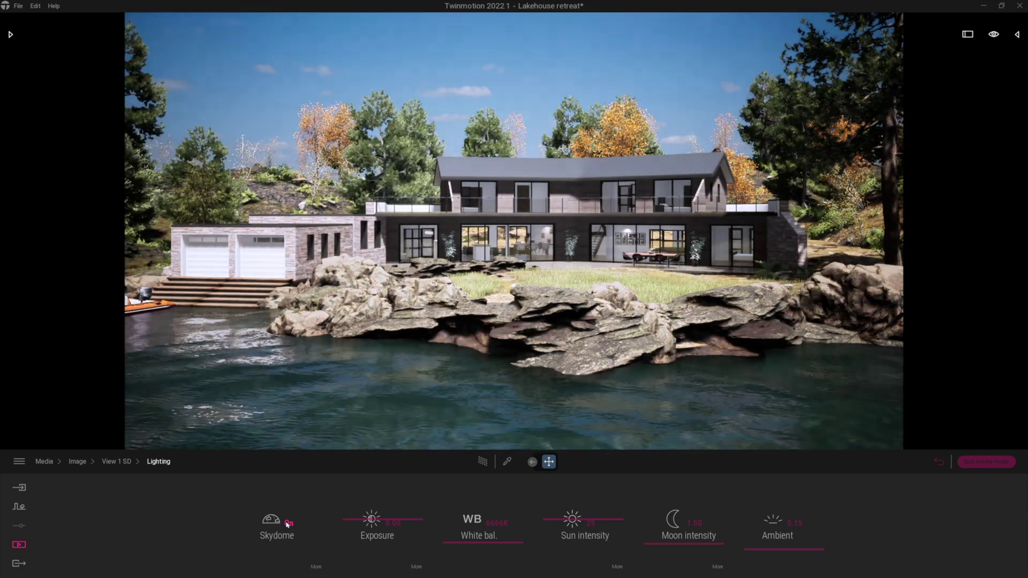
pyautogui.click(288, 523)
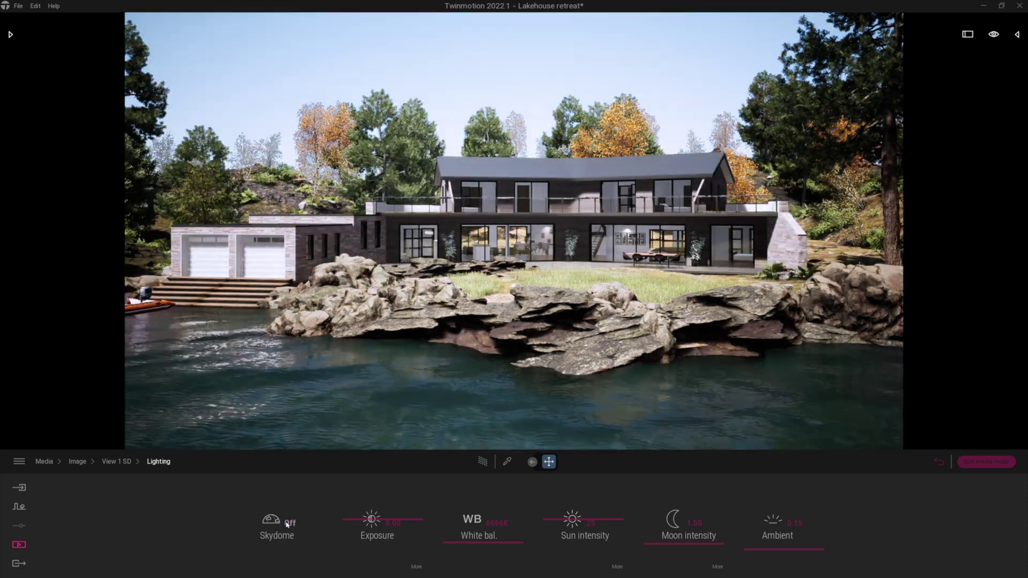
pyautogui.click(288, 523)
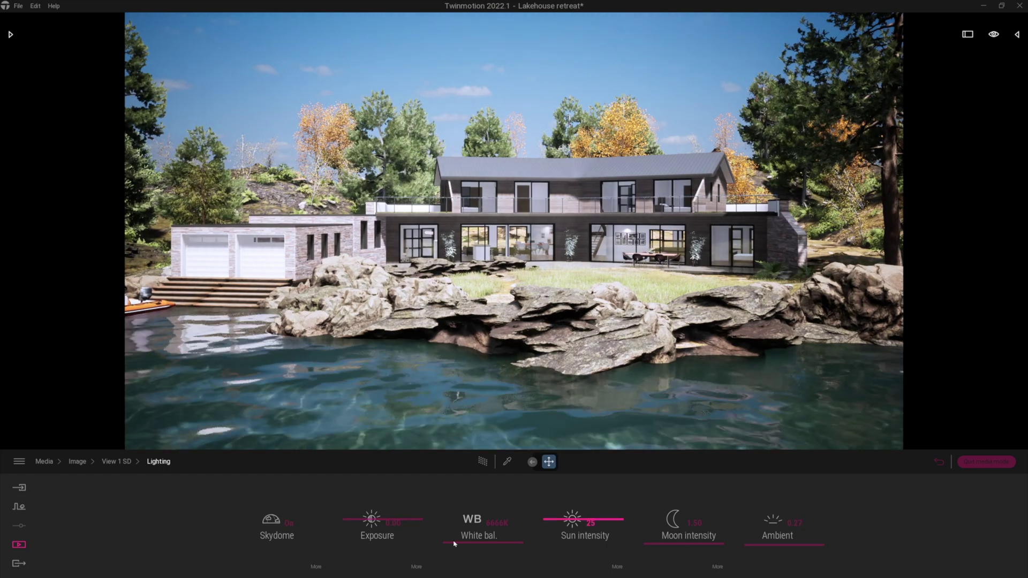
# Step: Darken the exposure toward a night look, then set it back to 0.00
pyautogui.click(355, 520)
pyautogui.moveTo(354, 520); pyautogui.dragTo(384, 525)
pyautogui.doubleClick(410, 520)
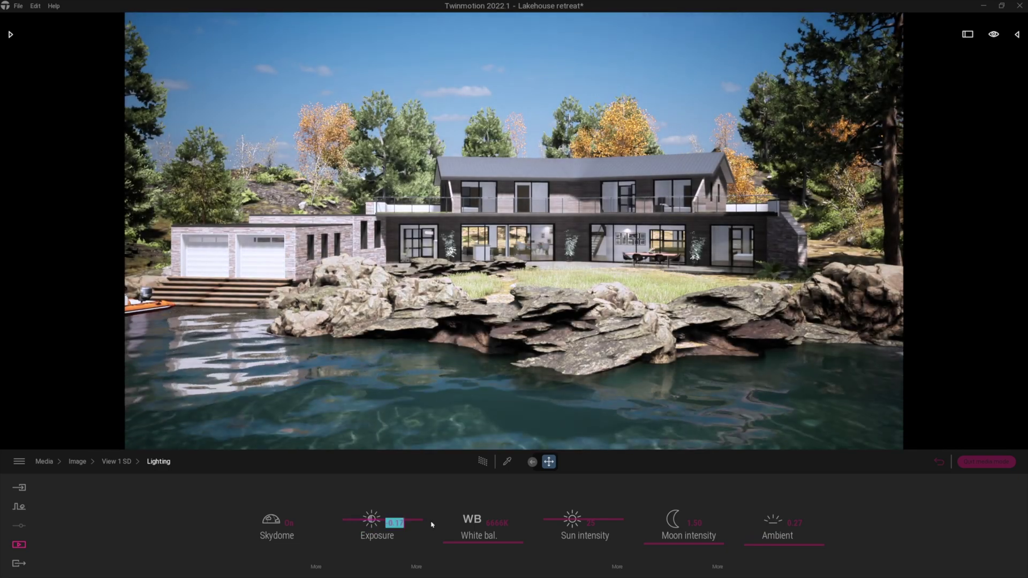
pyautogui.write('0')
pyautogui.press('Return')
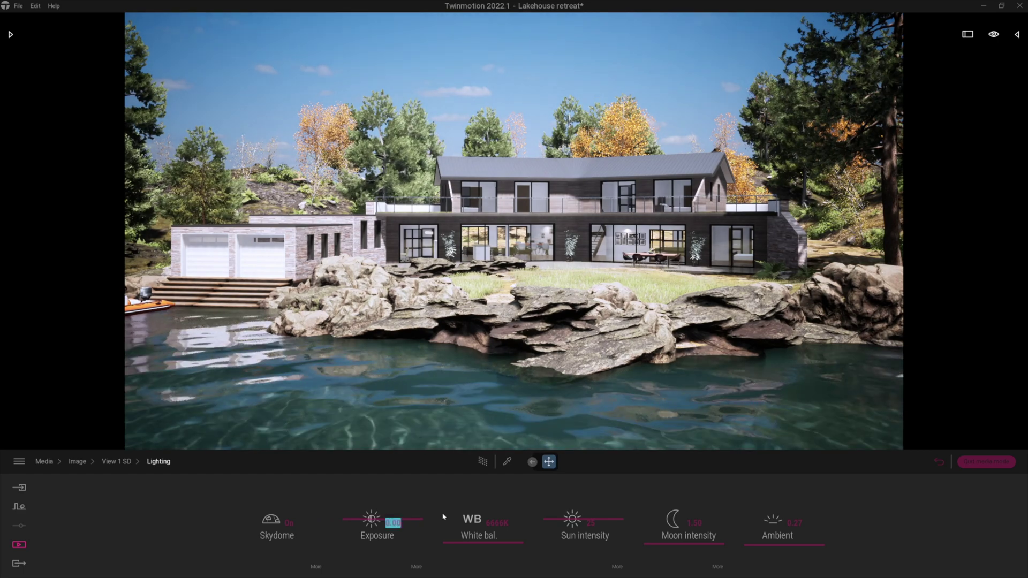
pyautogui.click(316, 566)
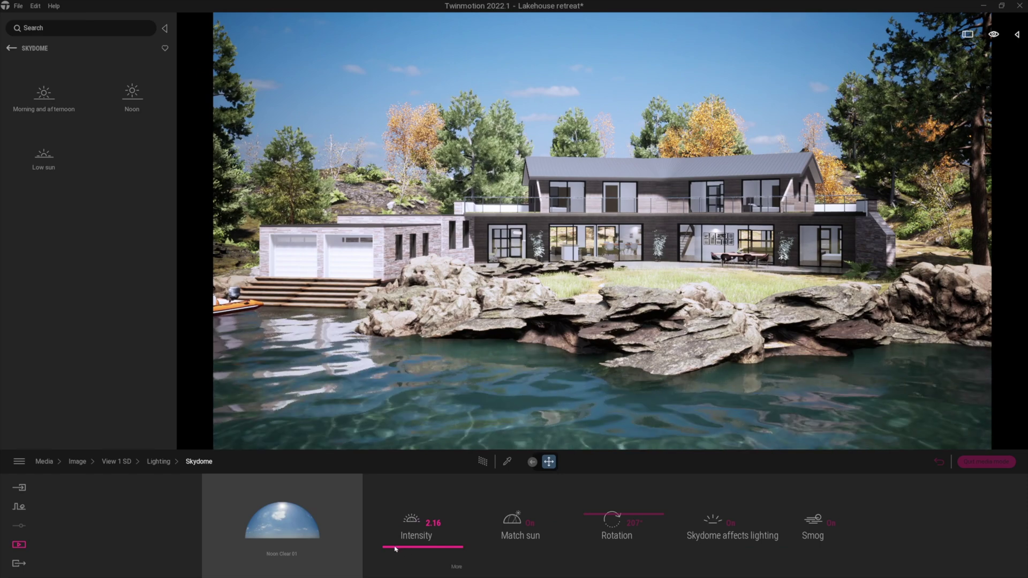
# Step: Raise skydome intensity to 3.98, rotate it from 207° to 100°, and turn Match sun off
pyautogui.moveTo(389, 549)
pyautogui.mouseDown()
pyautogui.moveTo(383, 485)
pyautogui.moveTo(395, 561)
pyautogui.moveTo(389, 541)
pyautogui.mouseUp()
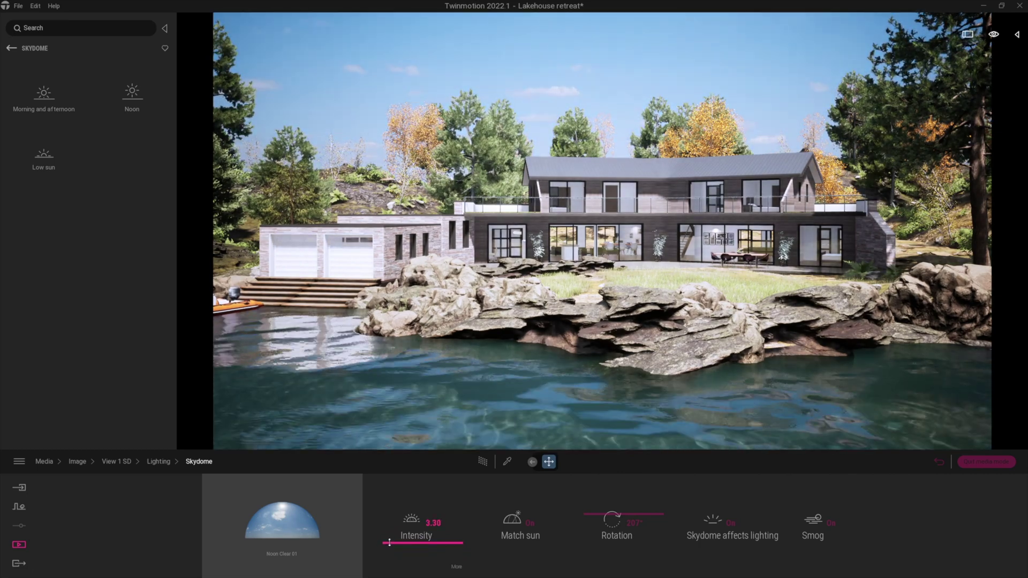
pyautogui.moveTo(389, 542); pyautogui.dragTo(389, 539)
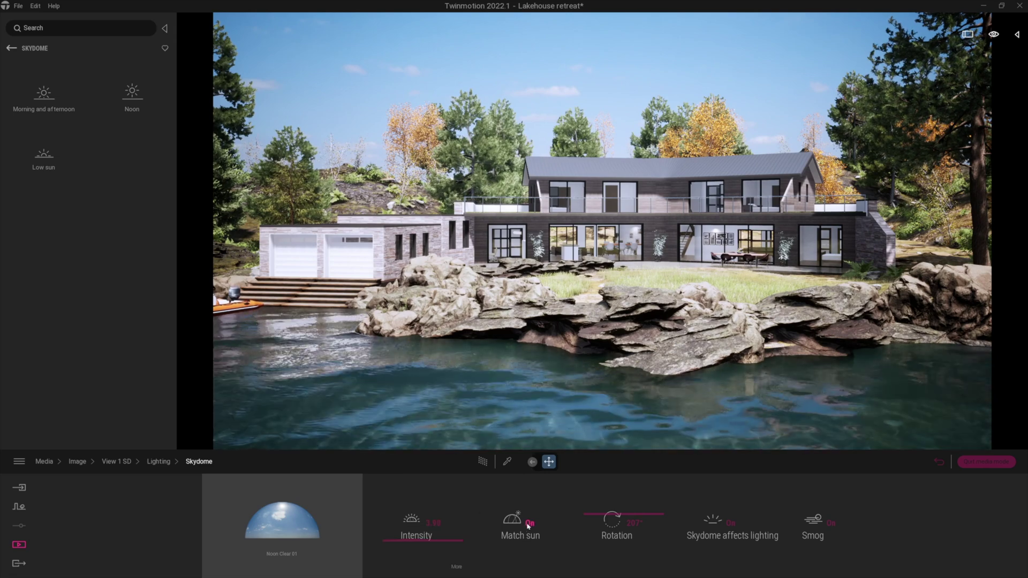
pyautogui.moveTo(592, 514)
pyautogui.mouseDown()
pyautogui.moveTo(582, 558)
pyautogui.moveTo(578, 483)
pyautogui.moveTo(586, 520)
pyautogui.moveTo(587, 471)
pyautogui.moveTo(590, 522)
pyautogui.mouseUp()
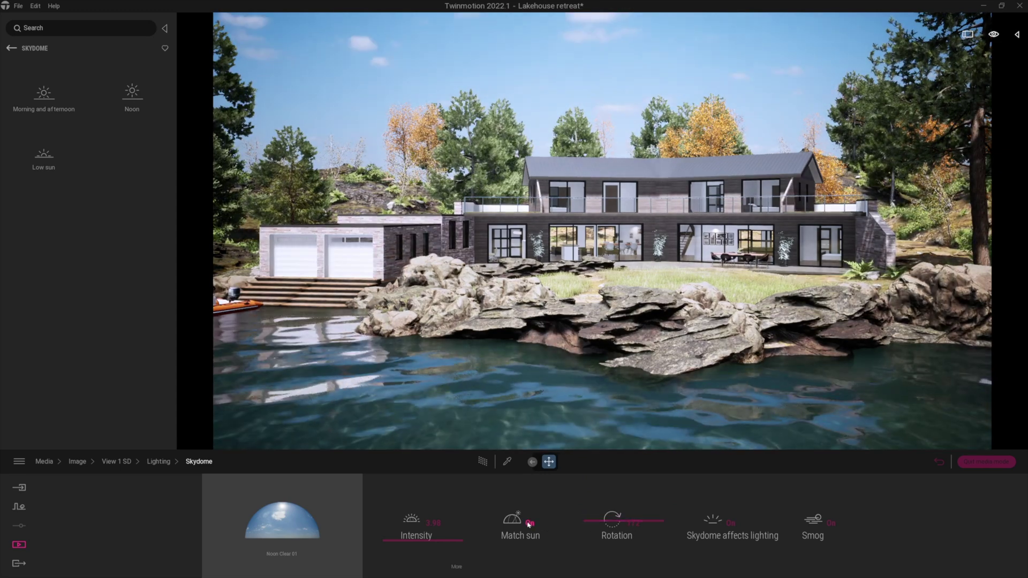
pyautogui.click(528, 523)
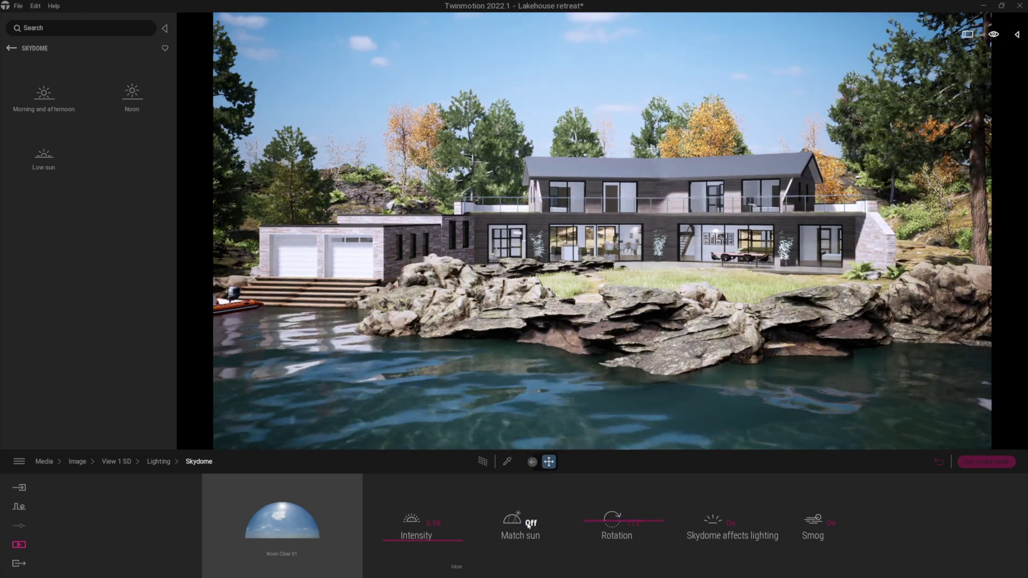
pyautogui.click(159, 461)
# Step: Change View 1 SD's time of day from 15:40 to 10:45 under Location
pyautogui.click(119, 461)
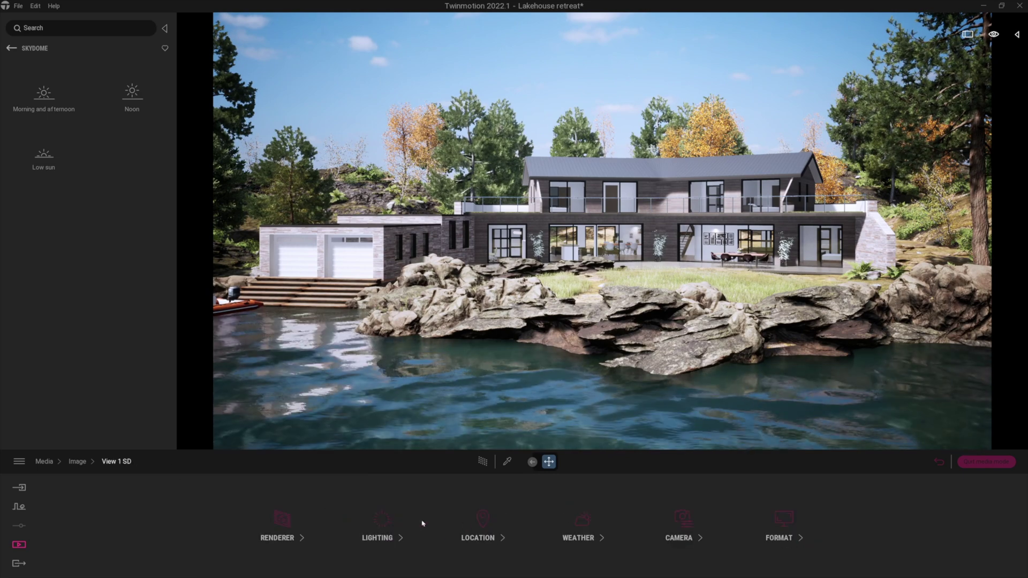
pyautogui.click(484, 520)
pyautogui.moveTo(666, 530); pyautogui.dragTo(649, 511)
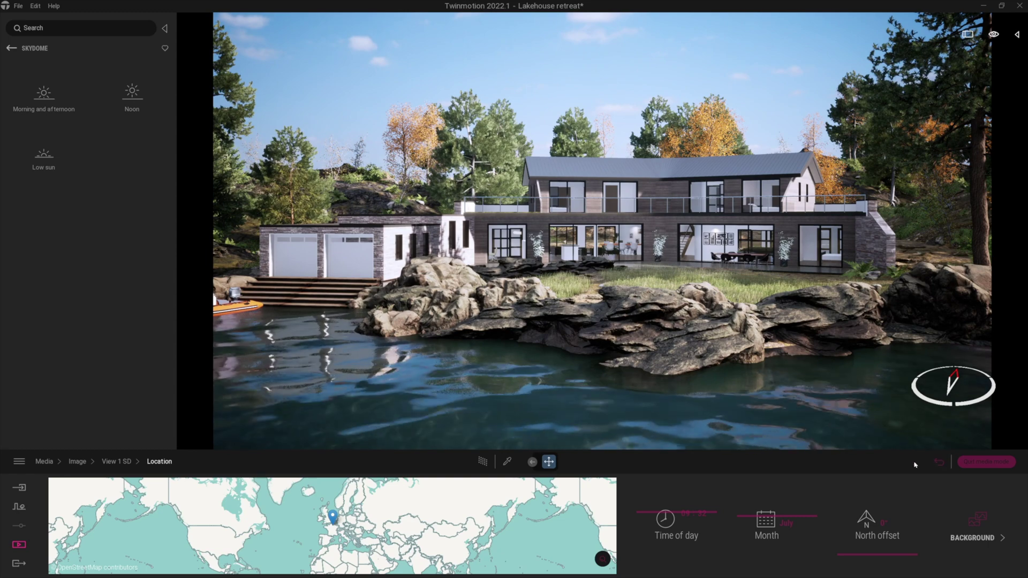
pyautogui.rightClick(330, 486)
pyautogui.click(382, 521)
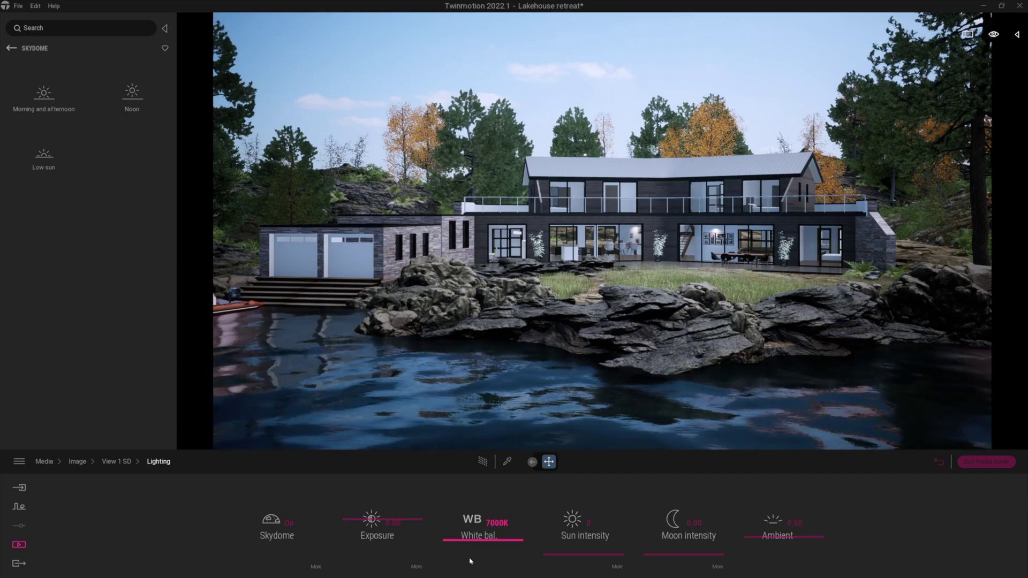
pyautogui.click(164, 28)
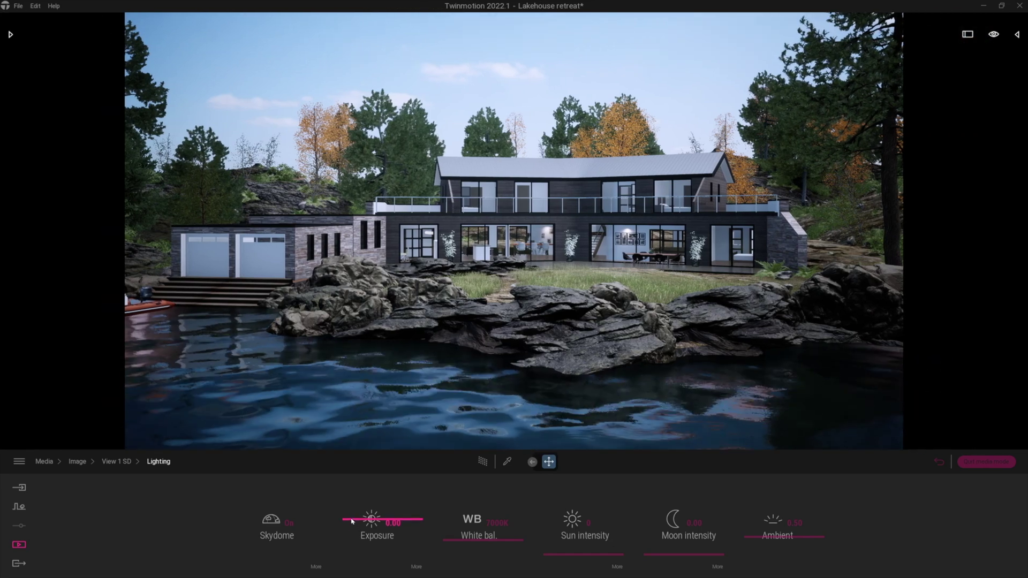
# Step: Reset exposure to 0.00, set white balance to 6000K, and try a higher sun intensity
pyautogui.moveTo(352, 521); pyautogui.dragTo(355, 526)
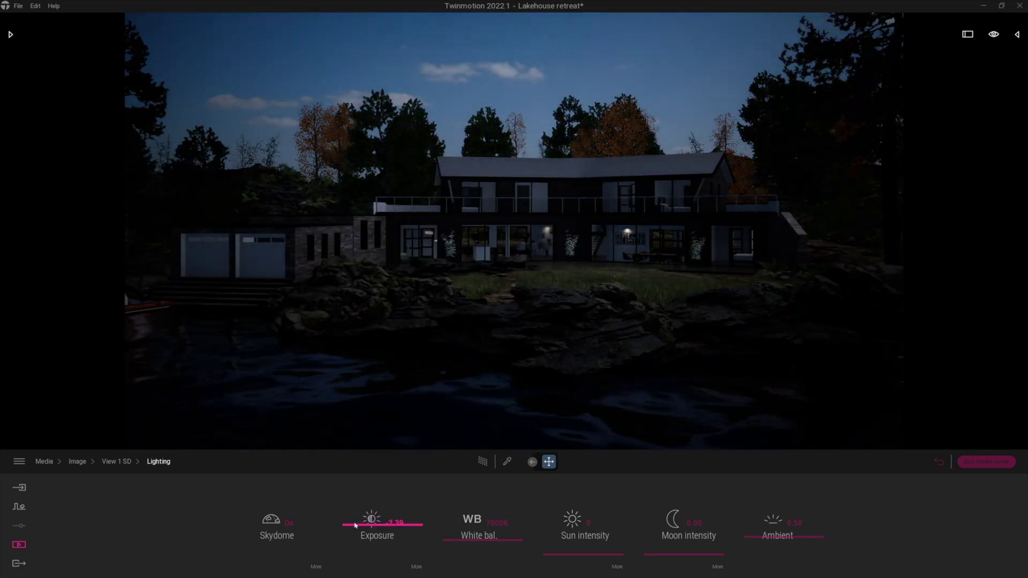
pyautogui.doubleClick(385, 524)
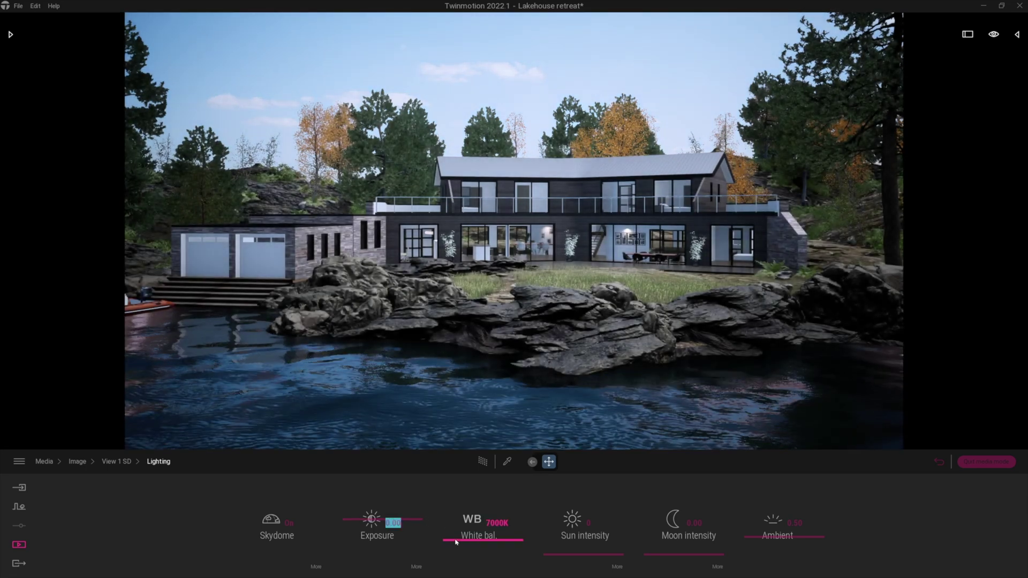
pyautogui.moveTo(454, 542); pyautogui.dragTo(488, 523)
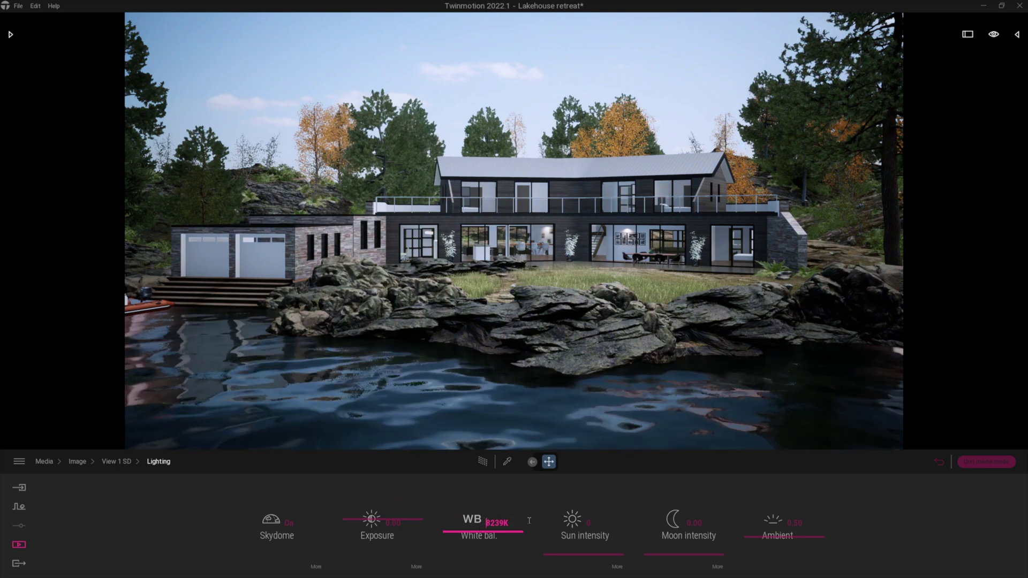
pyautogui.press('BackSpace')
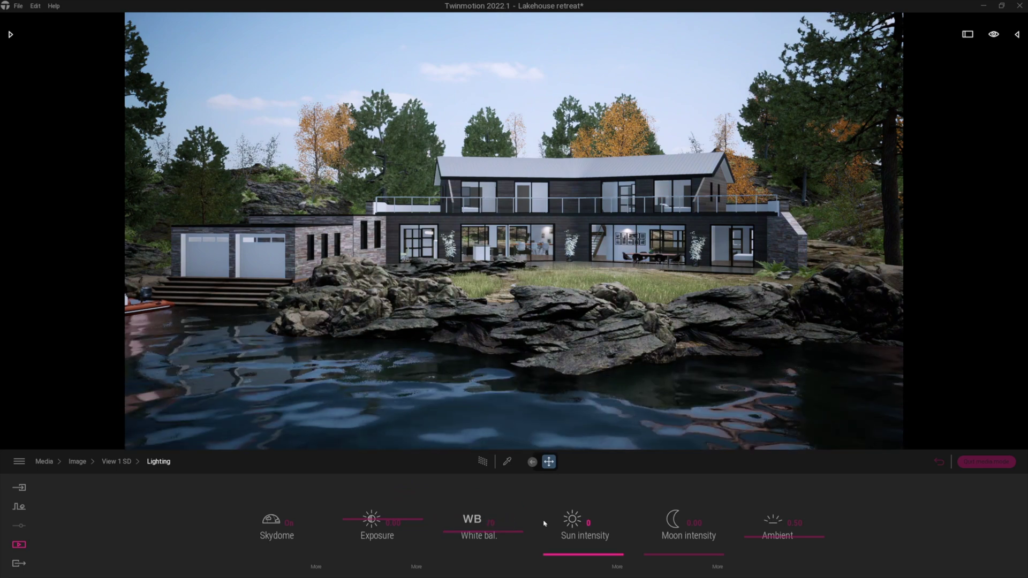
pyautogui.write('7000')
pyautogui.press('Return')
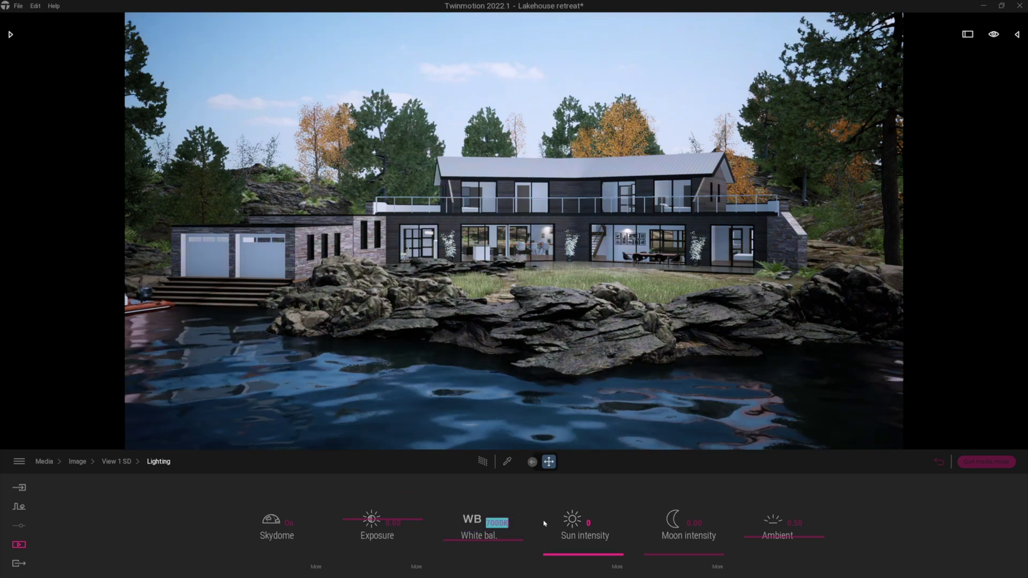
pyautogui.write('4')
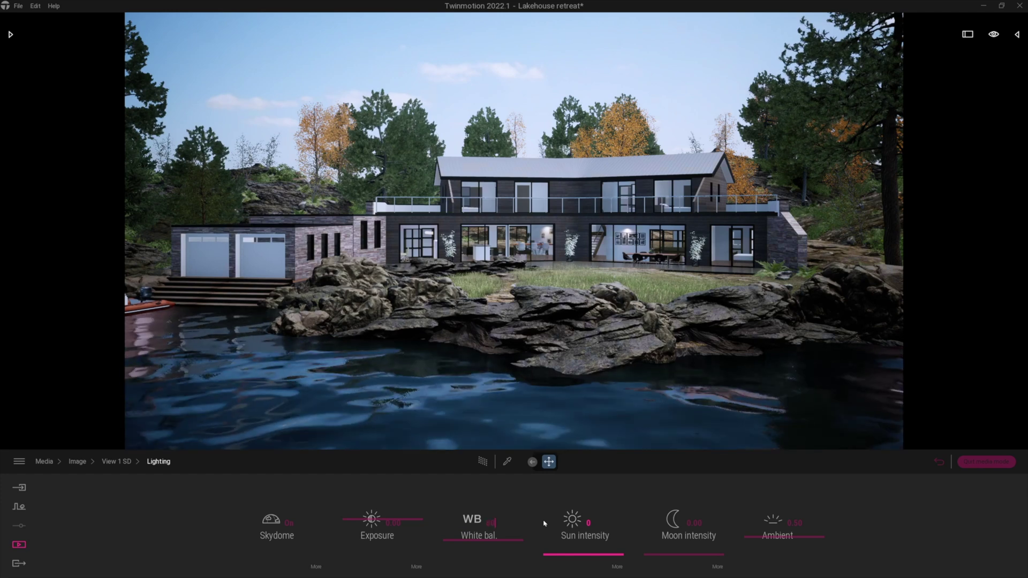
pyautogui.press('Return')
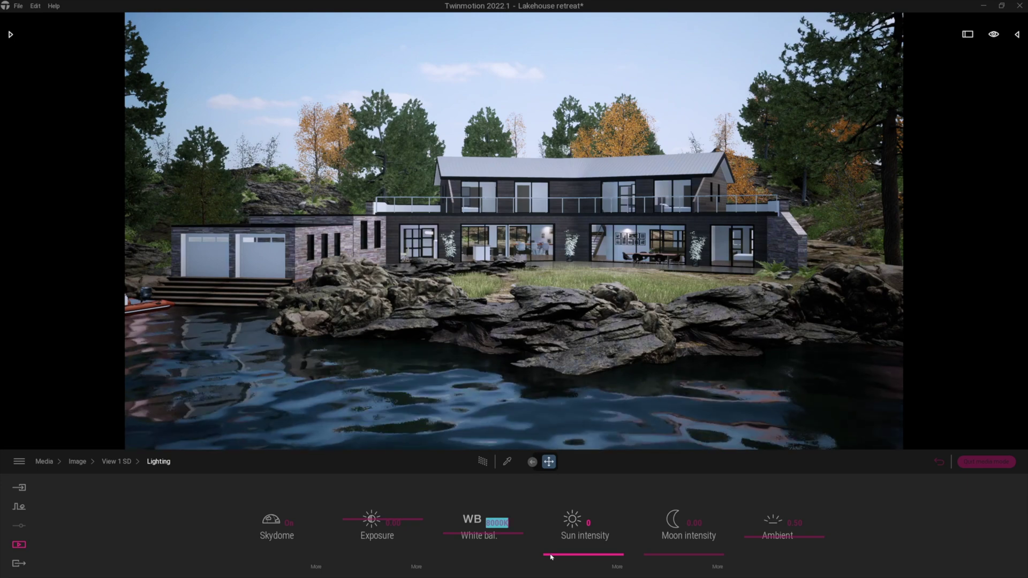
pyautogui.moveTo(551, 557); pyautogui.dragTo(590, 573)
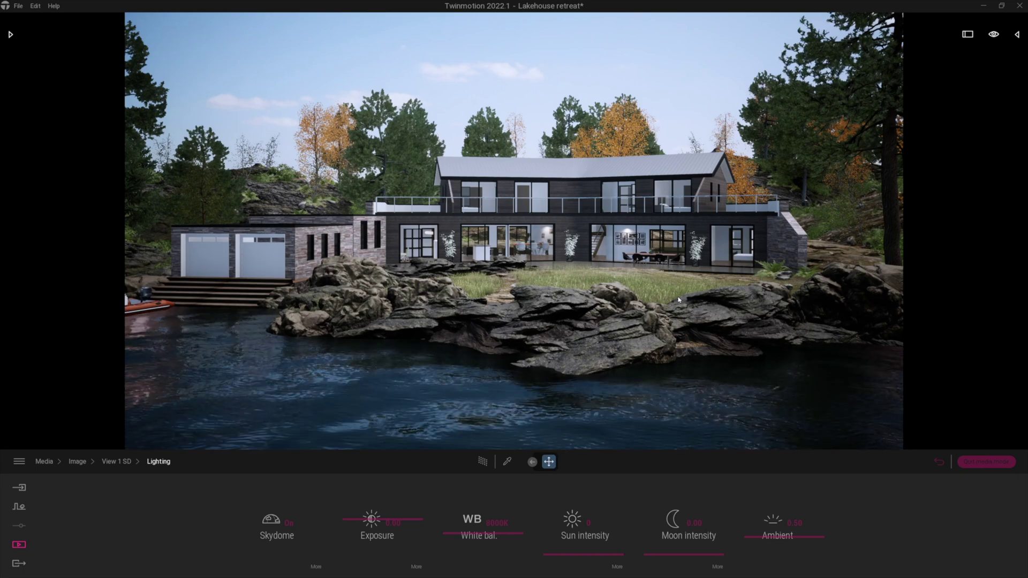
# Step: Raise sun intensity to 9 and moon intensity to 10, then settle ambient light at 0.60
pyautogui.moveTo(566, 554); pyautogui.dragTo(564, 540)
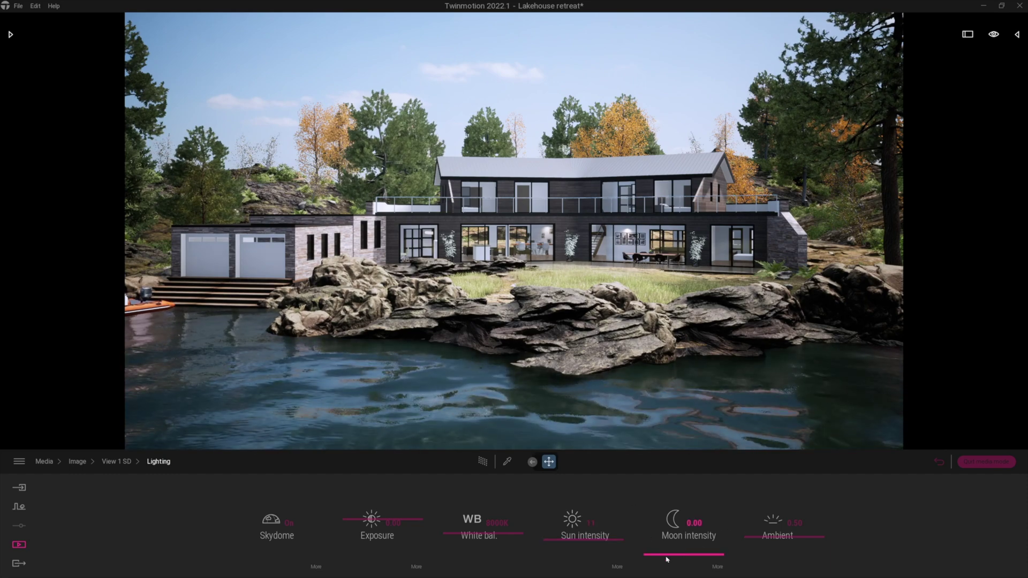
pyautogui.moveTo(657, 557); pyautogui.dragTo(684, 522)
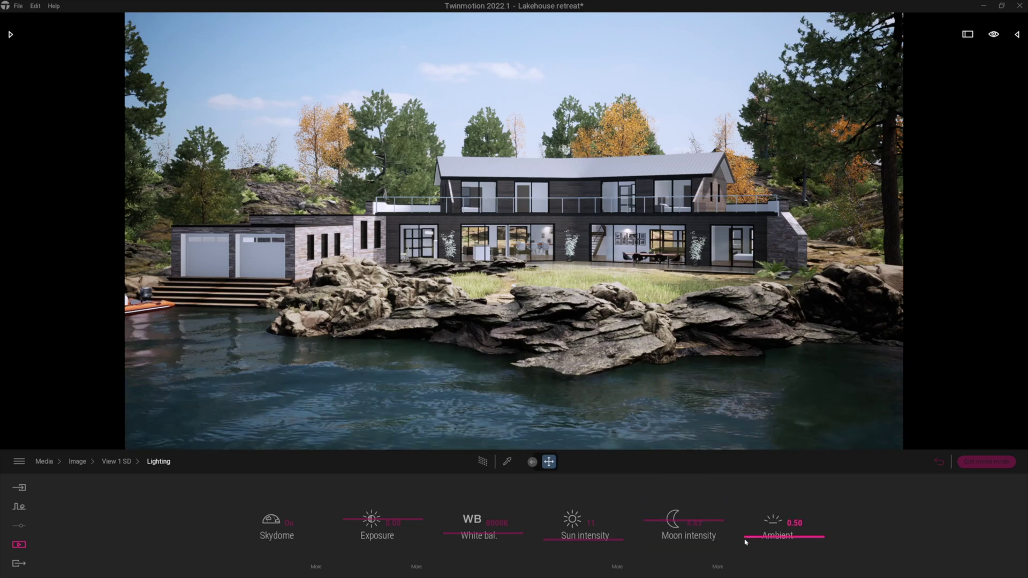
pyautogui.moveTo(754, 542)
pyautogui.mouseDown()
pyautogui.moveTo(753, 565)
pyautogui.moveTo(752, 488)
pyautogui.moveTo(758, 546)
pyautogui.mouseUp()
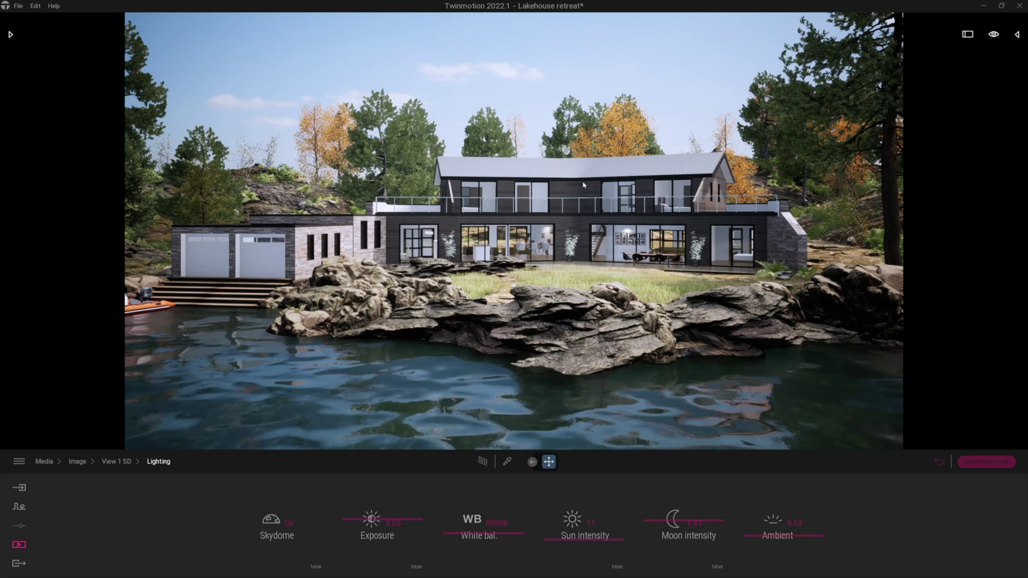
pyautogui.moveTo(752, 538)
pyautogui.mouseDown()
pyautogui.moveTo(748, 485)
pyautogui.moveTo(756, 524)
pyautogui.mouseUp()
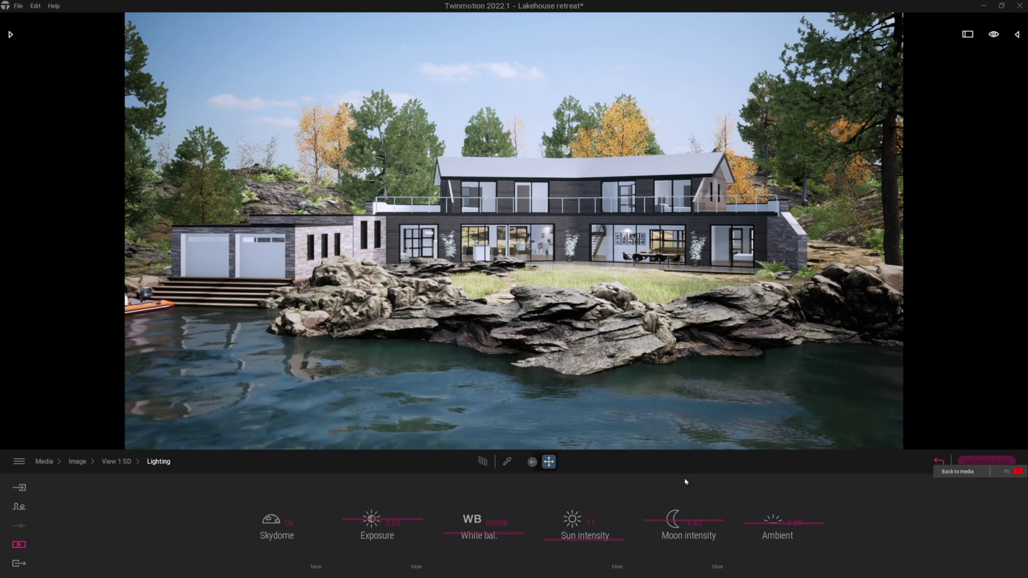
# Step: Compare the View 1 Normal, View 1 SD and path-traced View 1 SD PT images
pyautogui.click(77, 461)
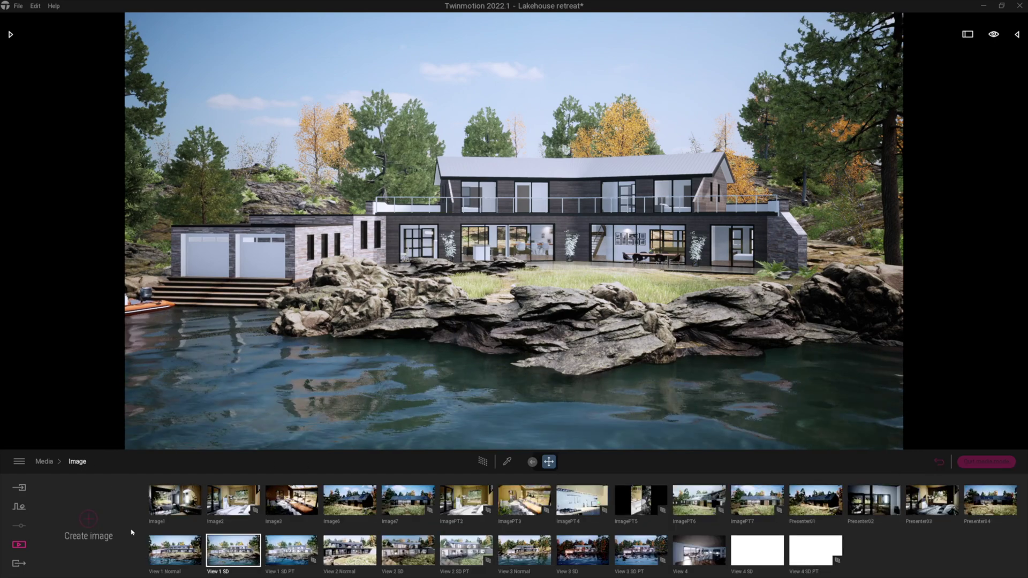
pyautogui.moveTo(166, 548)
pyautogui.click(166, 549)
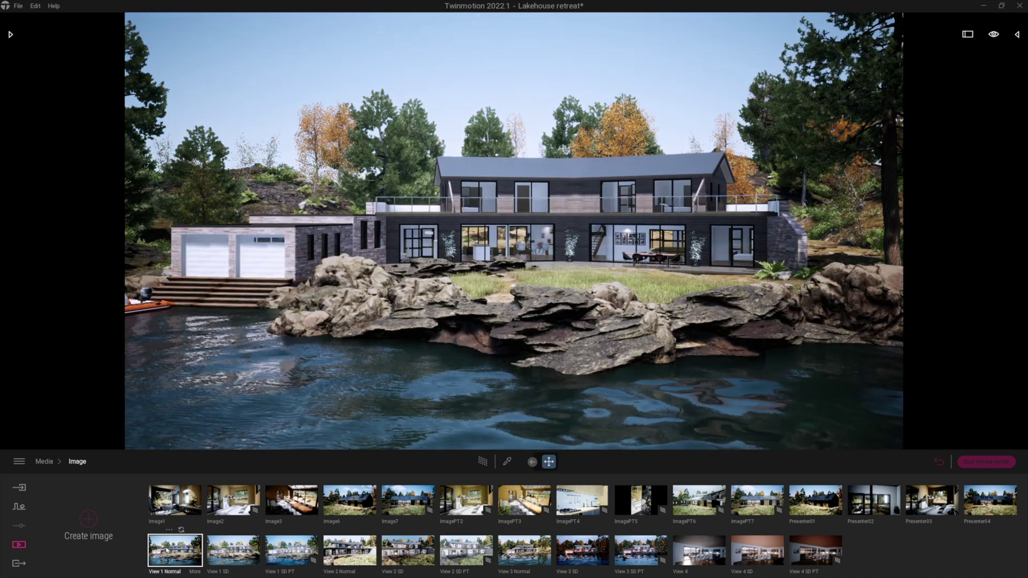
pyautogui.click(222, 558)
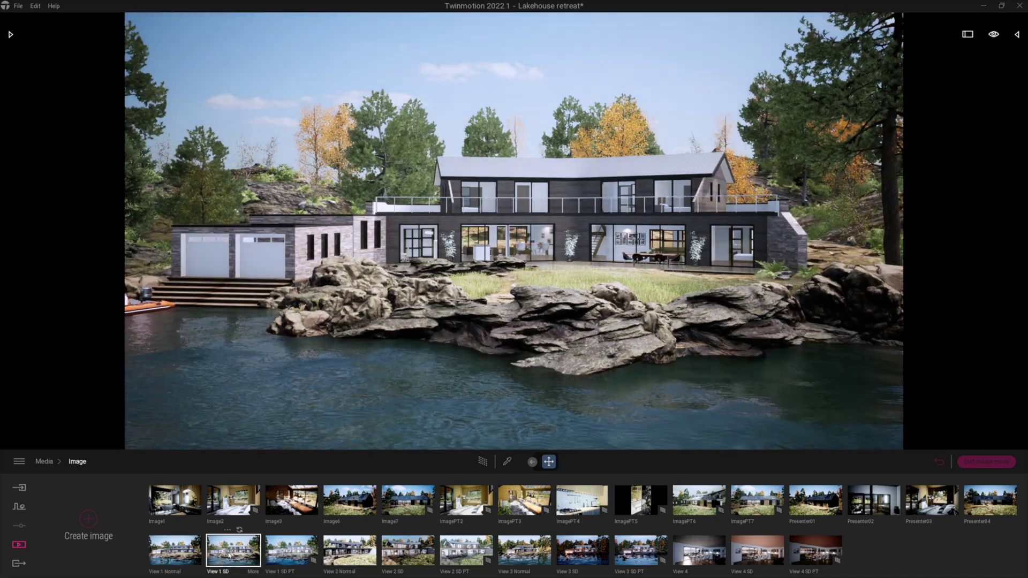
pyautogui.click(291, 550)
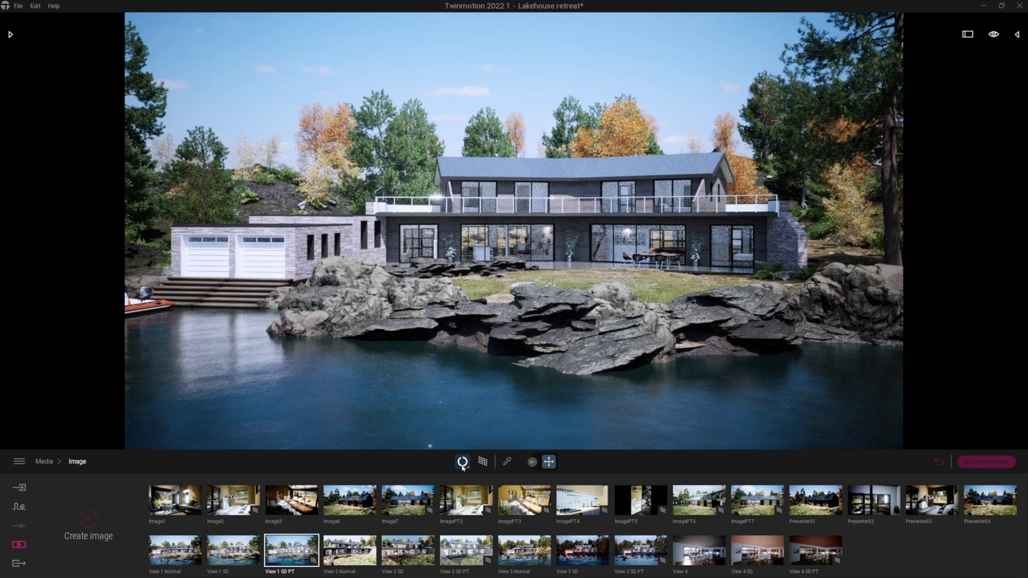
# Step: Check View 1 Normal and View 2 Normal, then open View 2 SD's settings
pyautogui.moveTo(502, 512)
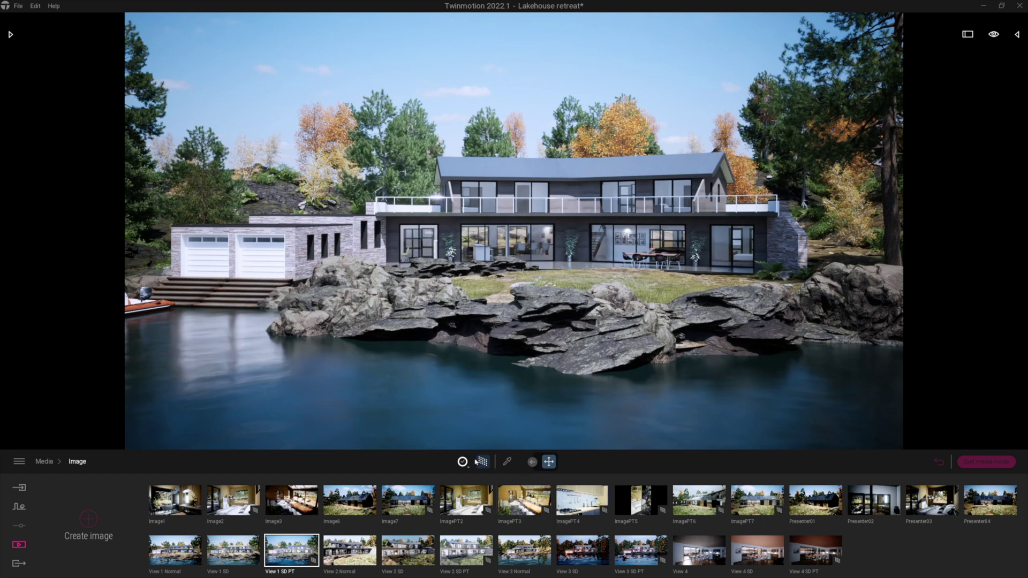
pyautogui.moveTo(175, 553)
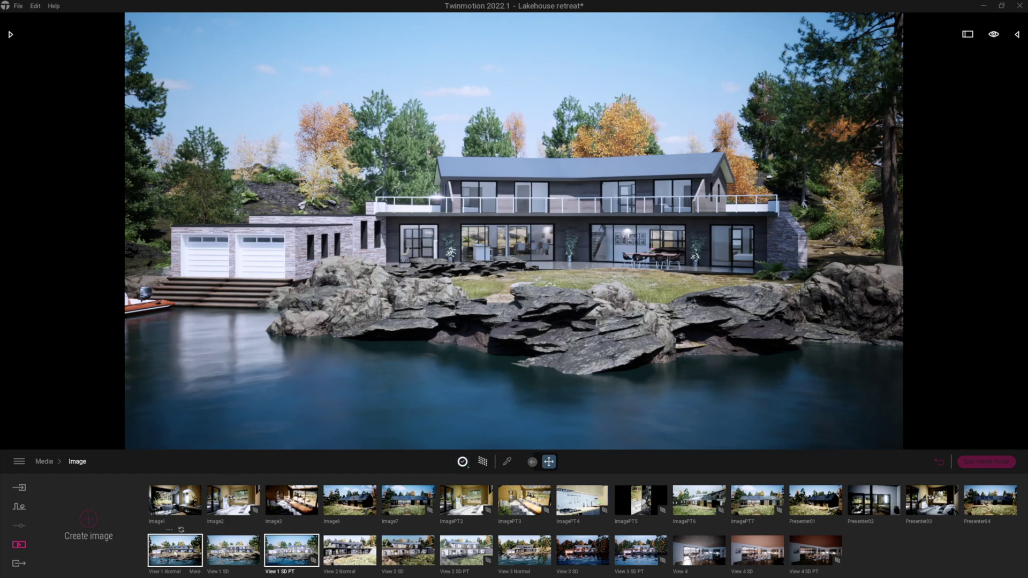
pyautogui.click(175, 553)
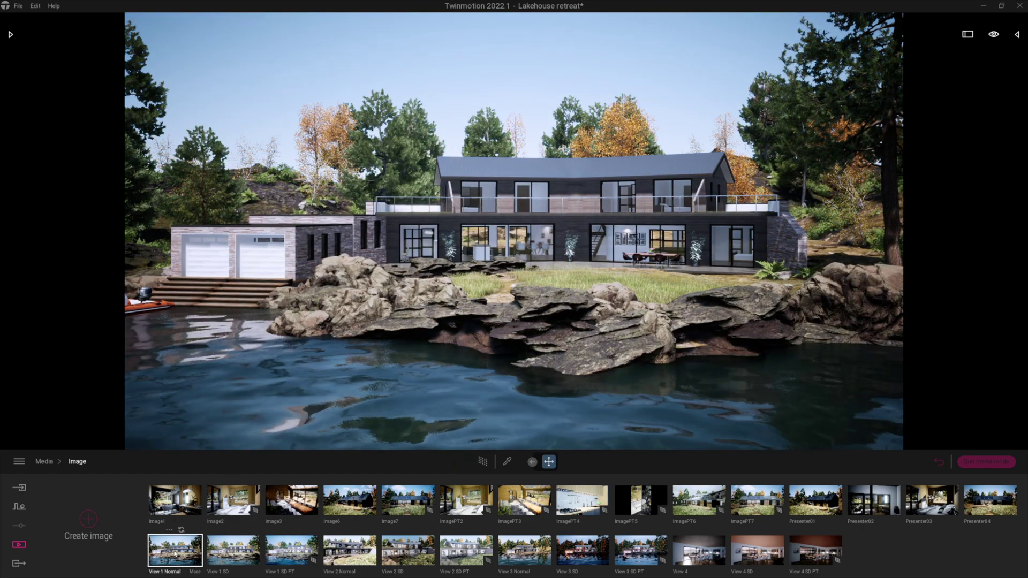
pyautogui.click(349, 557)
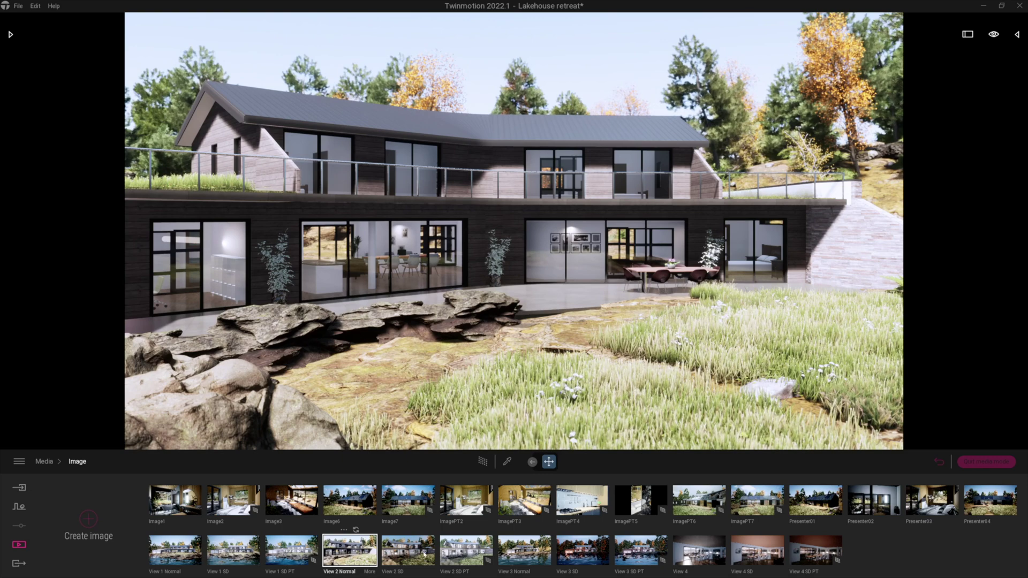
pyautogui.click(401, 554)
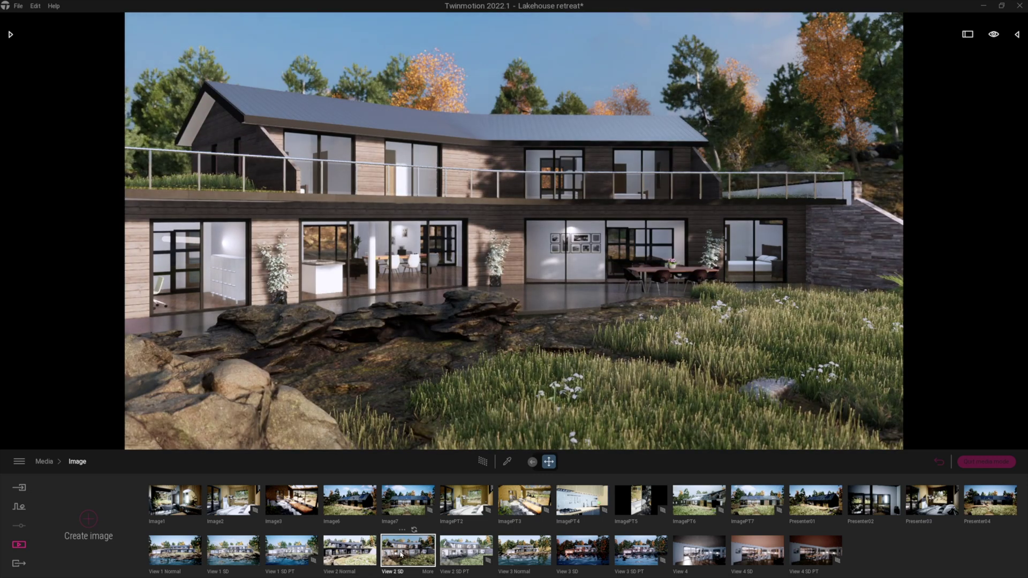
pyautogui.click(427, 572)
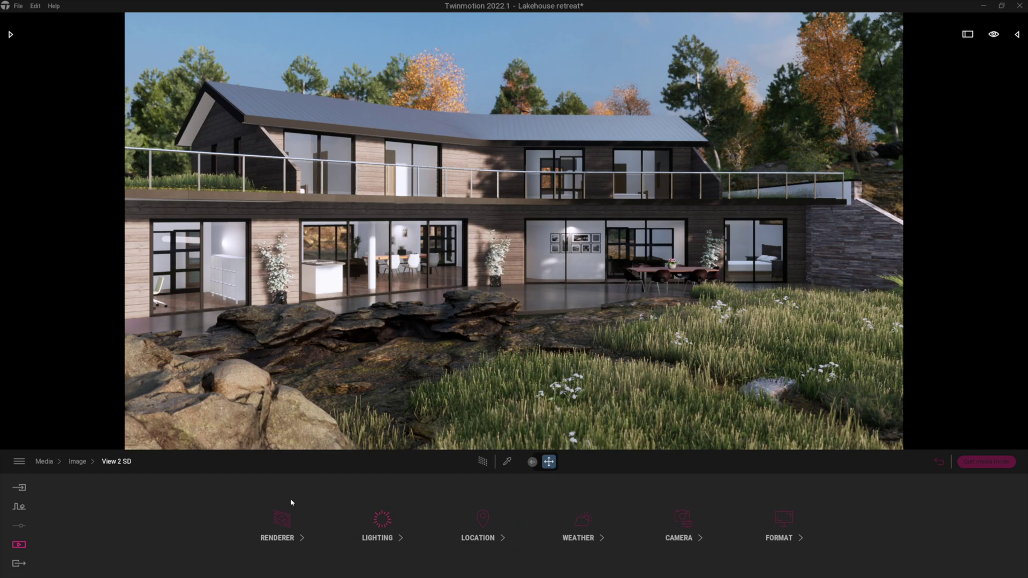
# Step: Set View 2 SD's exposure to 0.00, white balance to 6125K, stronger sun, and ambient 0.56
pyautogui.click(382, 519)
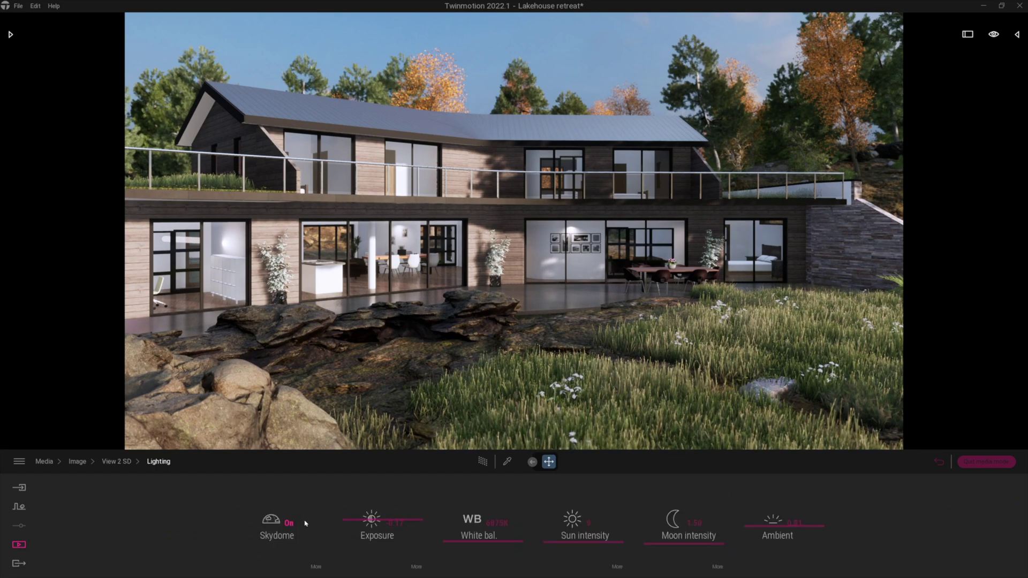
pyautogui.click(348, 519)
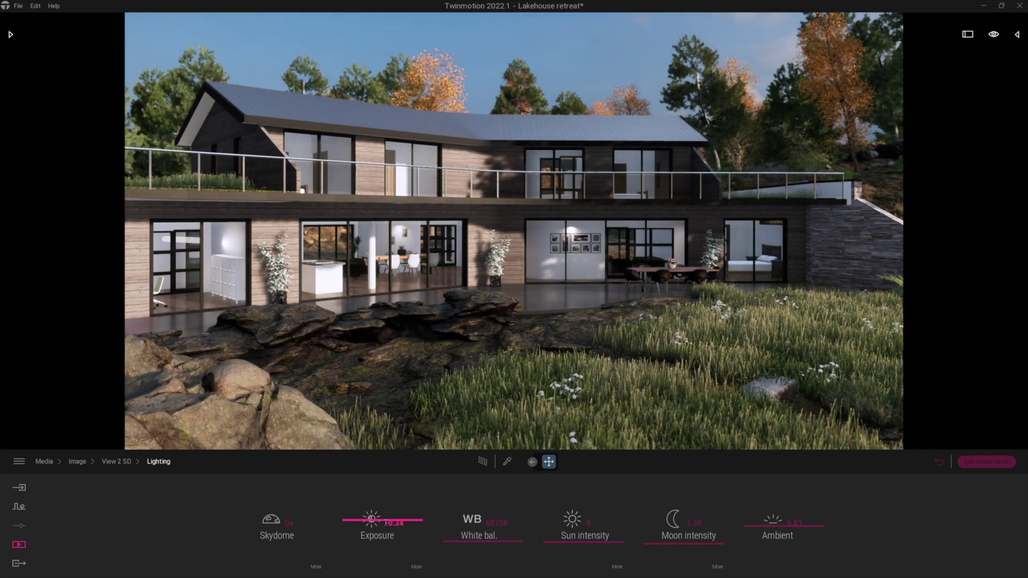
pyautogui.click(386, 523)
pyautogui.write('0')
pyautogui.press('Return')
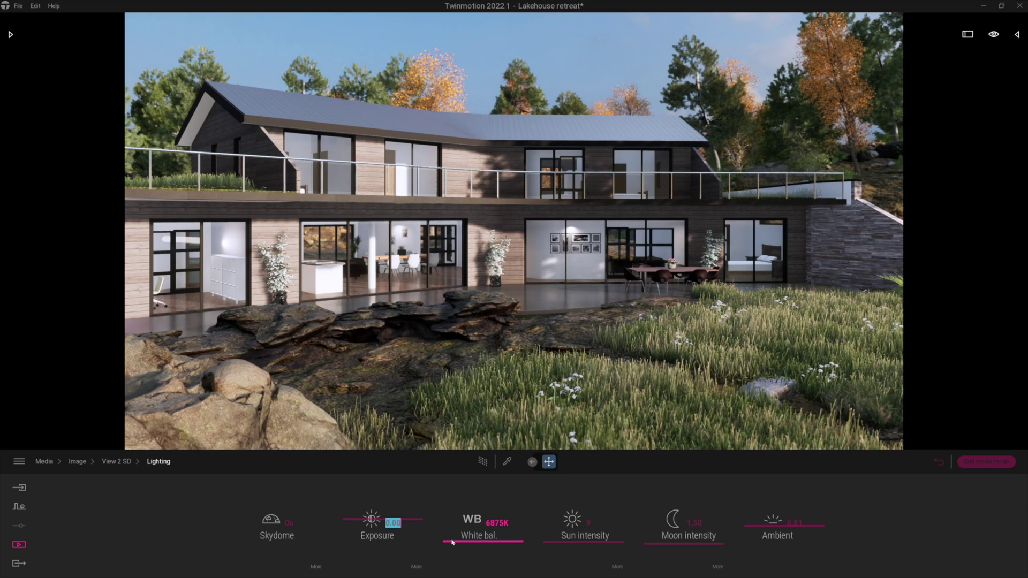
pyautogui.moveTo(451, 542); pyautogui.dragTo(450, 532)
pyautogui.moveTo(551, 544)
pyautogui.mouseDown()
pyautogui.moveTo(552, 496)
pyautogui.moveTo(553, 535)
pyautogui.moveTo(552, 526)
pyautogui.mouseUp()
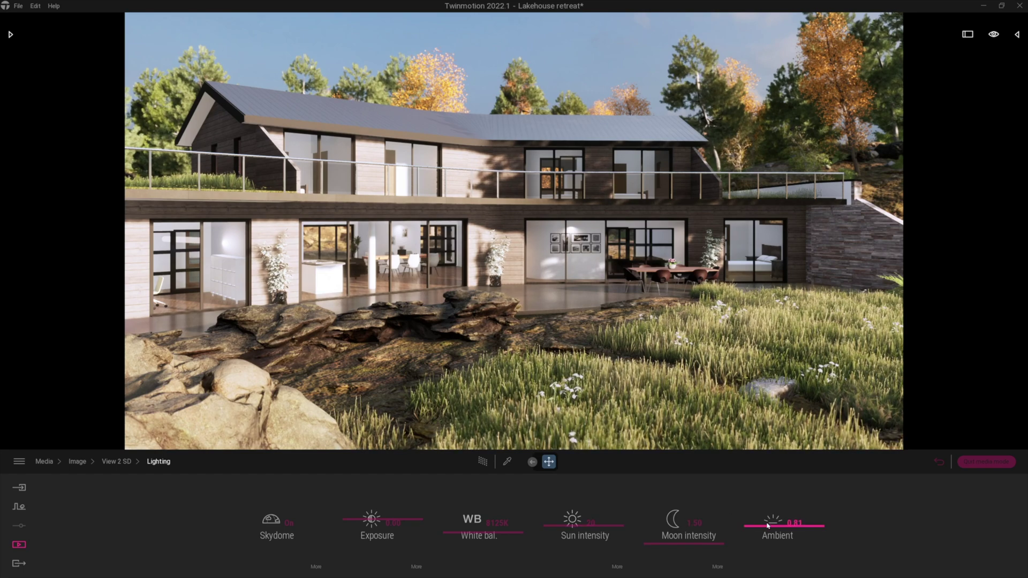
pyautogui.moveTo(767, 526)
pyautogui.mouseDown()
pyautogui.moveTo(755, 547)
pyautogui.moveTo(752, 534)
pyautogui.mouseUp()
# Step: Toggle the skydome off and on twice to compare, leaving it on
pyautogui.click(289, 523)
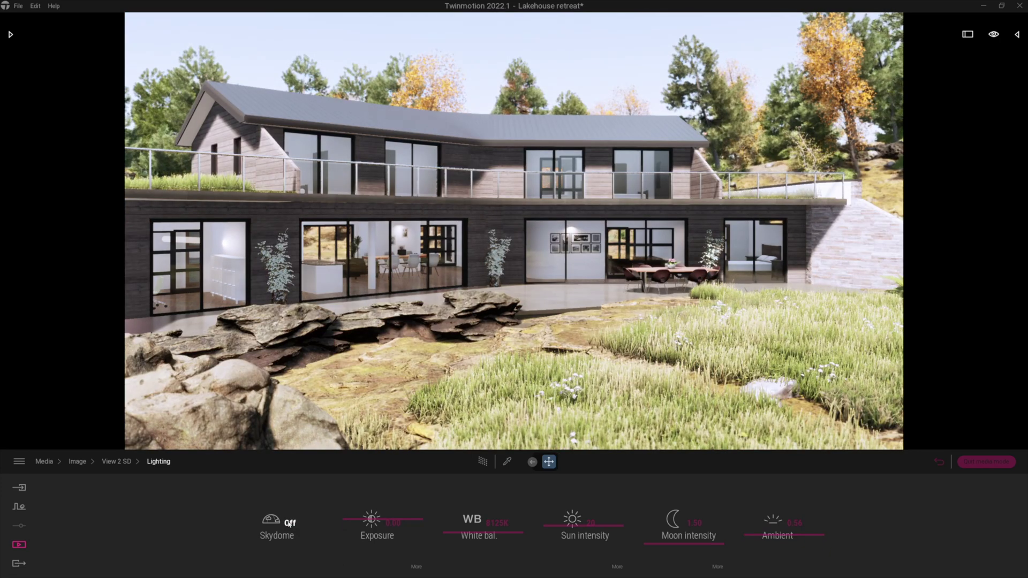
pyautogui.click(289, 522)
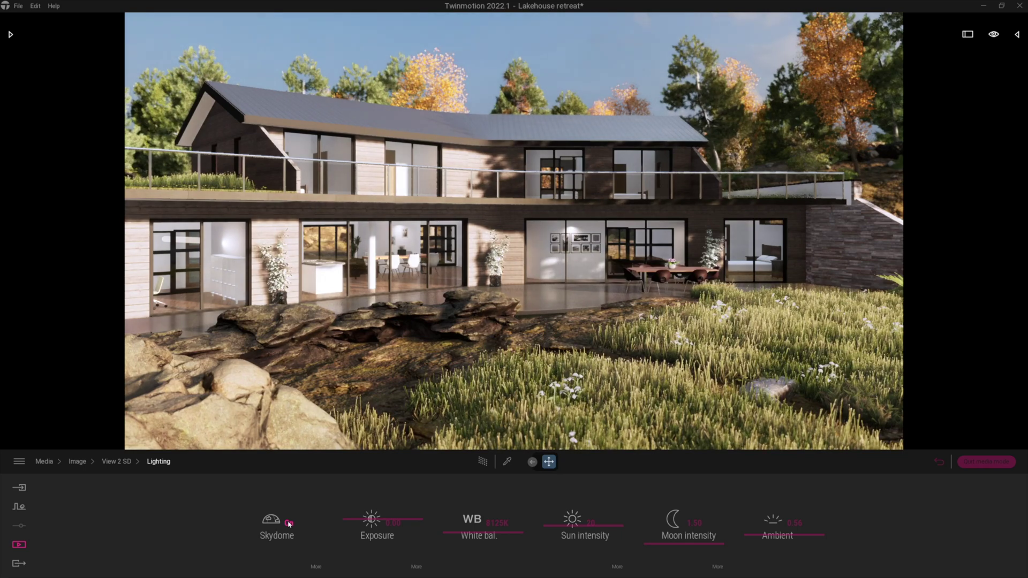
pyautogui.click(289, 523)
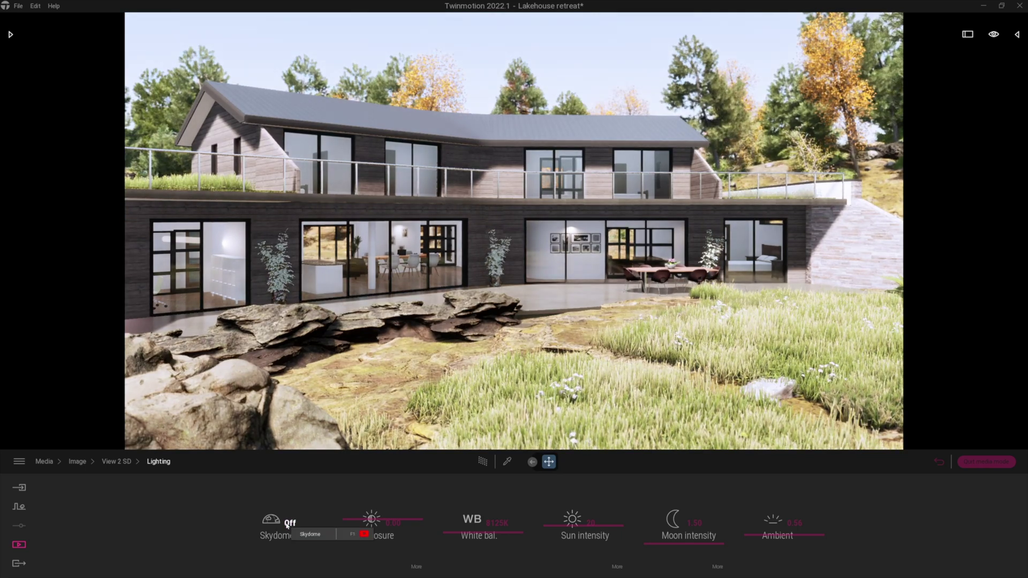
pyautogui.click(287, 524)
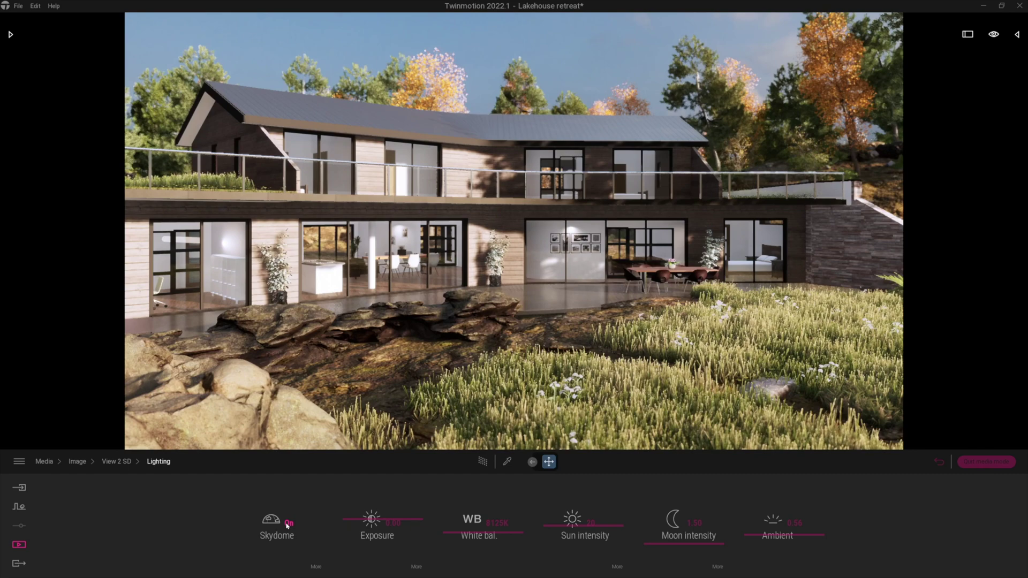
pyautogui.click(315, 565)
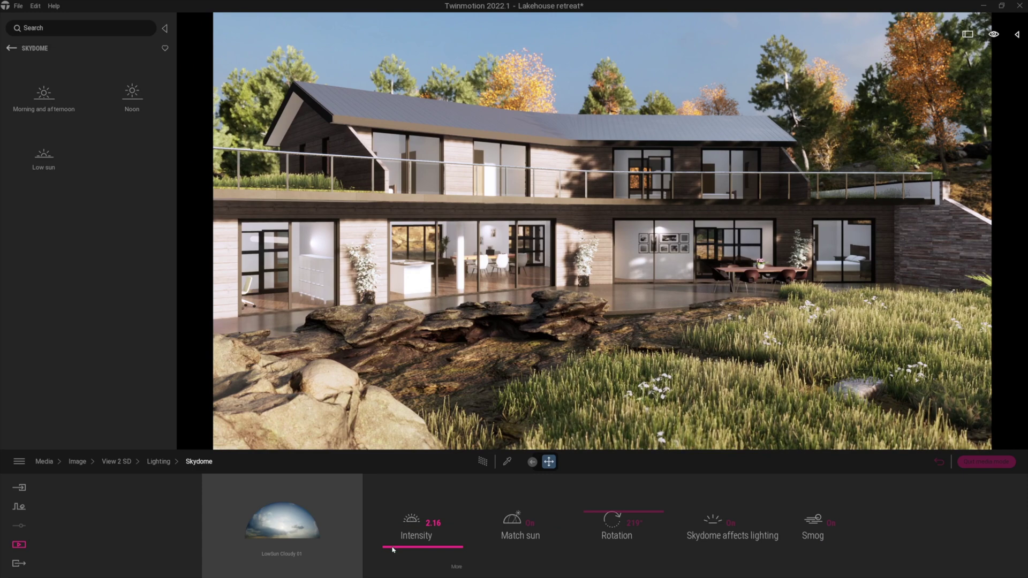
# Step: Raise the LowSun Cloudy 01 skydome intensity and rotate it to about 235°
pyautogui.moveTo(392, 550)
pyautogui.mouseDown()
pyautogui.moveTo(391, 537)
pyautogui.moveTo(392, 548)
pyautogui.mouseUp()
pyautogui.moveTo(599, 530); pyautogui.dragTo(577, 508)
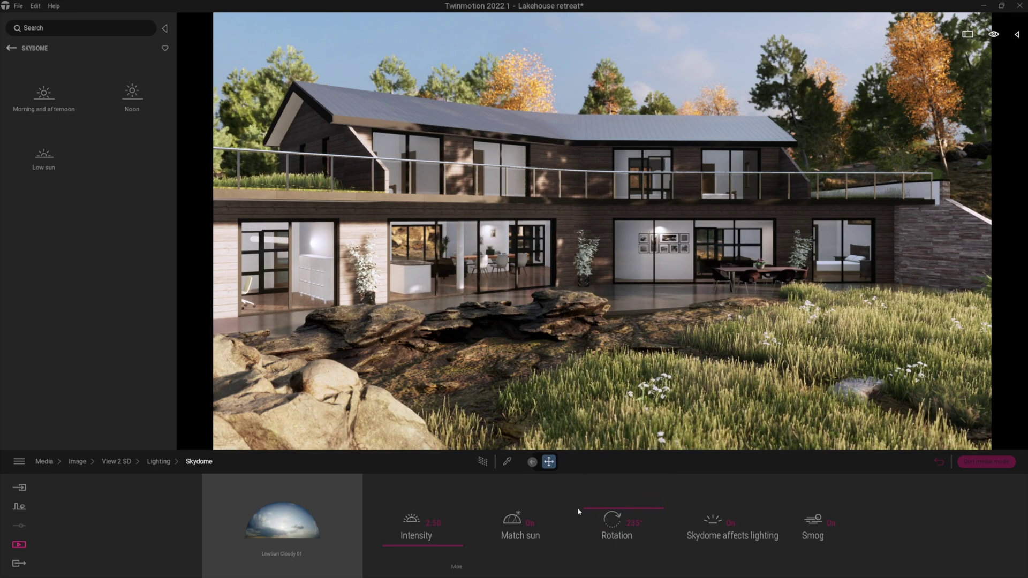
# Step: Preview View 2 SD path-traced at skydome intensity 7.50, then return to the images and pick View 3 Normal
pyautogui.click(482, 462)
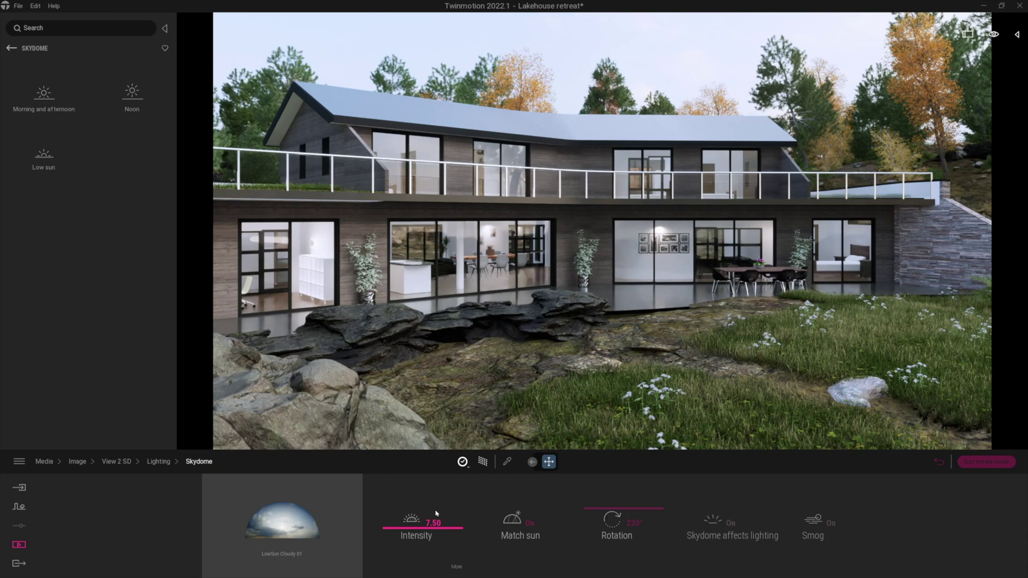
pyautogui.press('Escape')
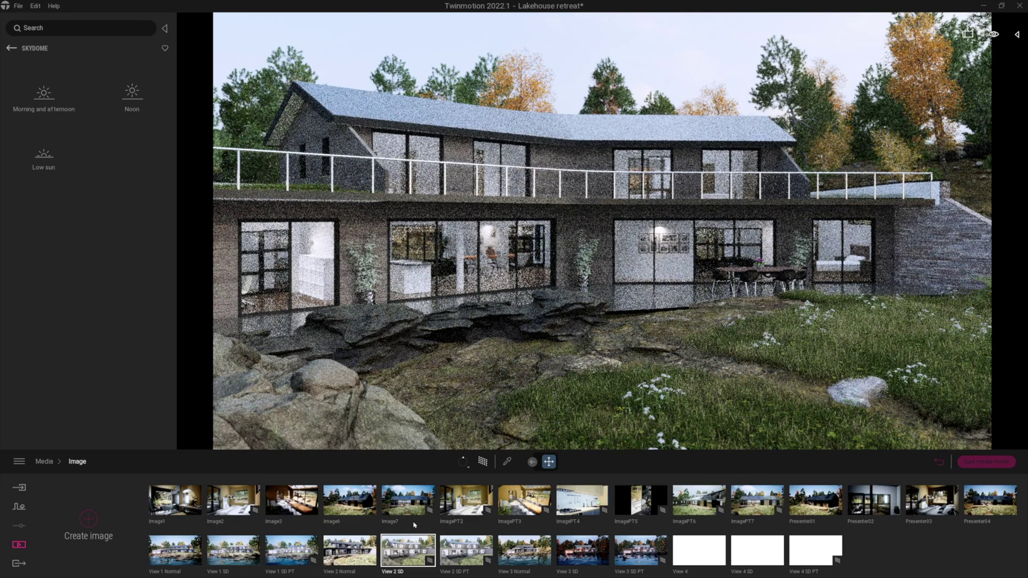
pyautogui.click(582, 550)
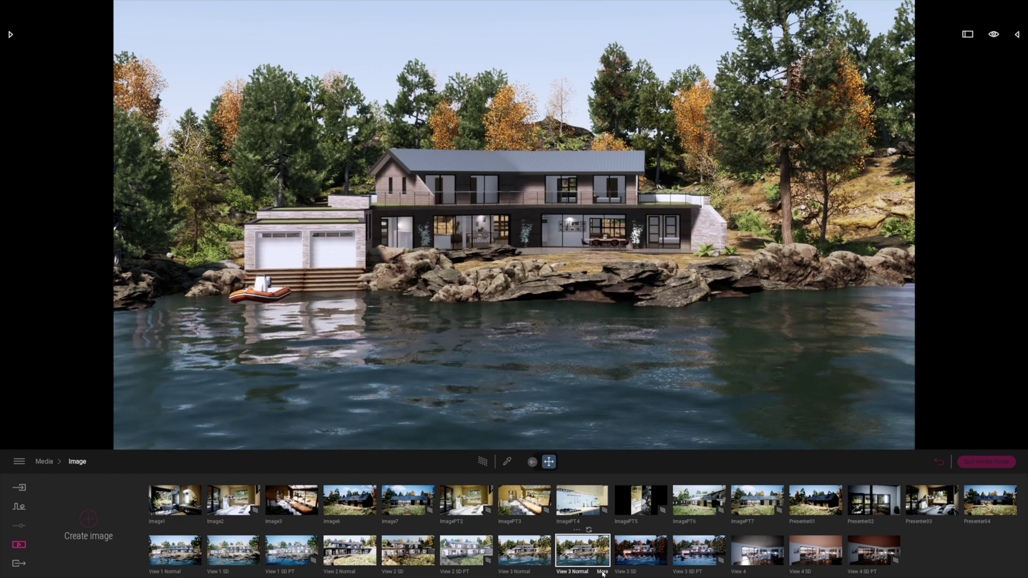
# Step: Open the Lighting settings of the View 3 Normal lake-front view, where the skydome is off
pyautogui.click(602, 572)
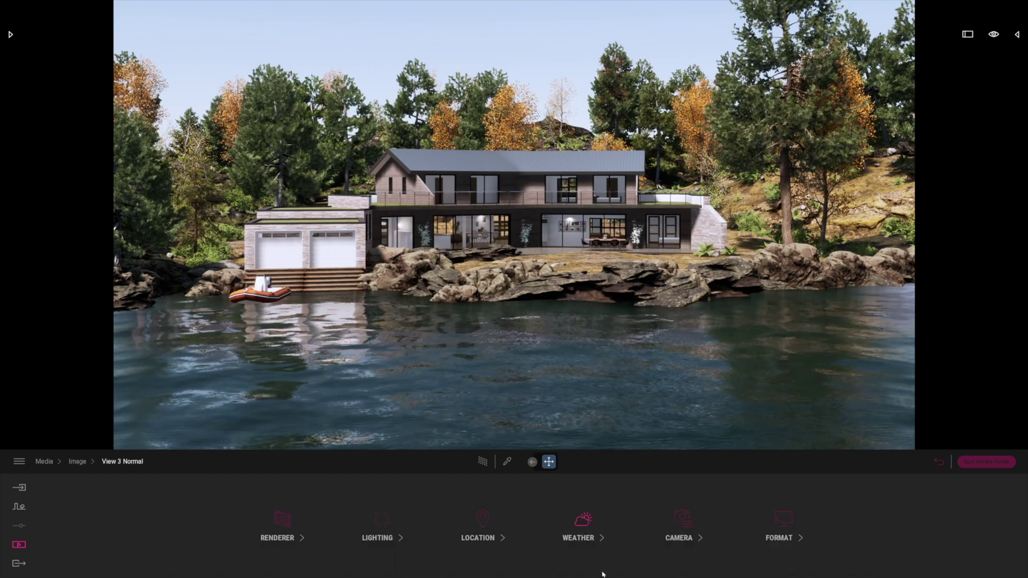
pyautogui.click(380, 527)
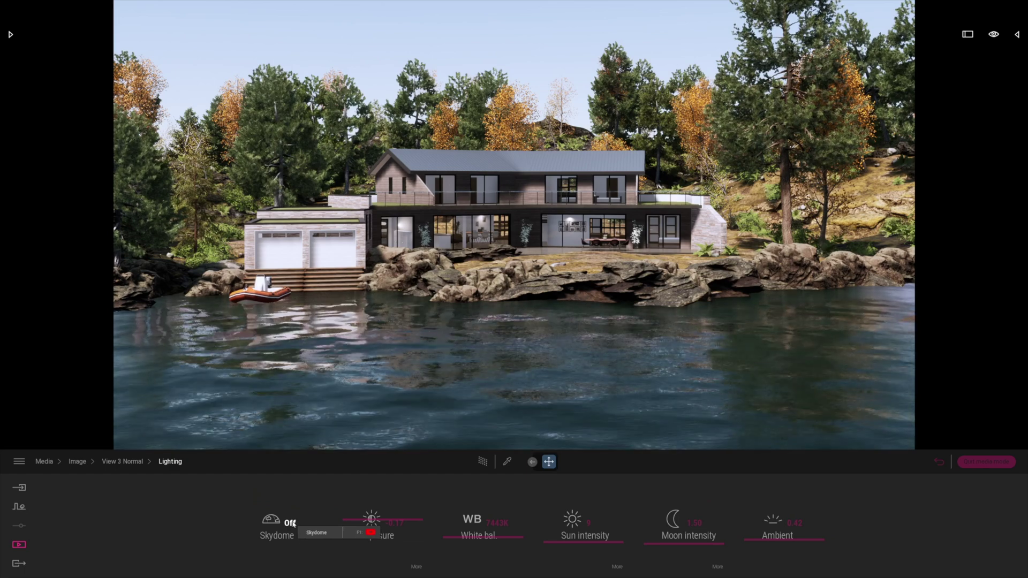
# Step: Navigate the library to the Skydome Low sun presets
pyautogui.click(10, 34)
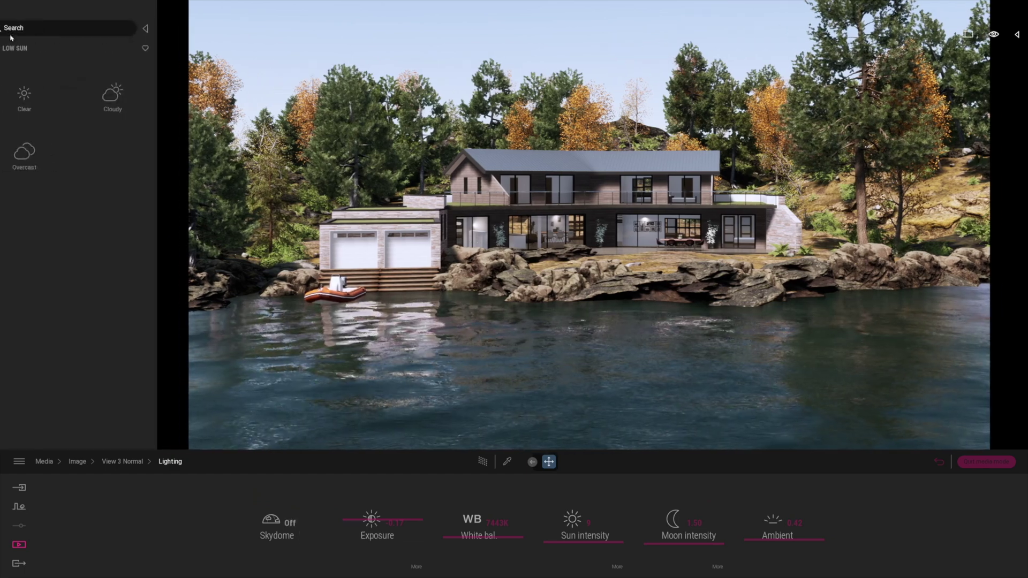
pyautogui.click(11, 49)
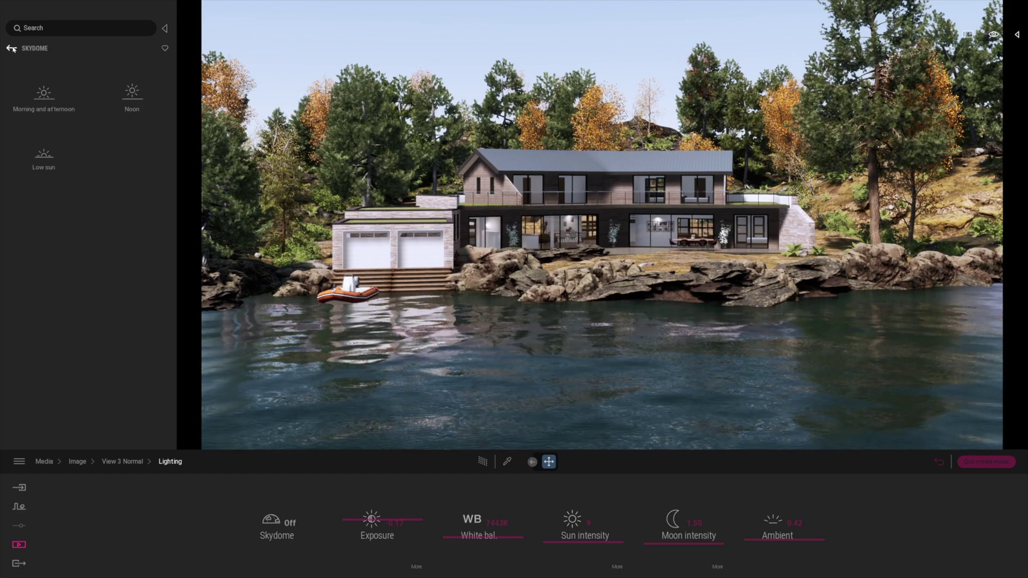
pyautogui.click(10, 48)
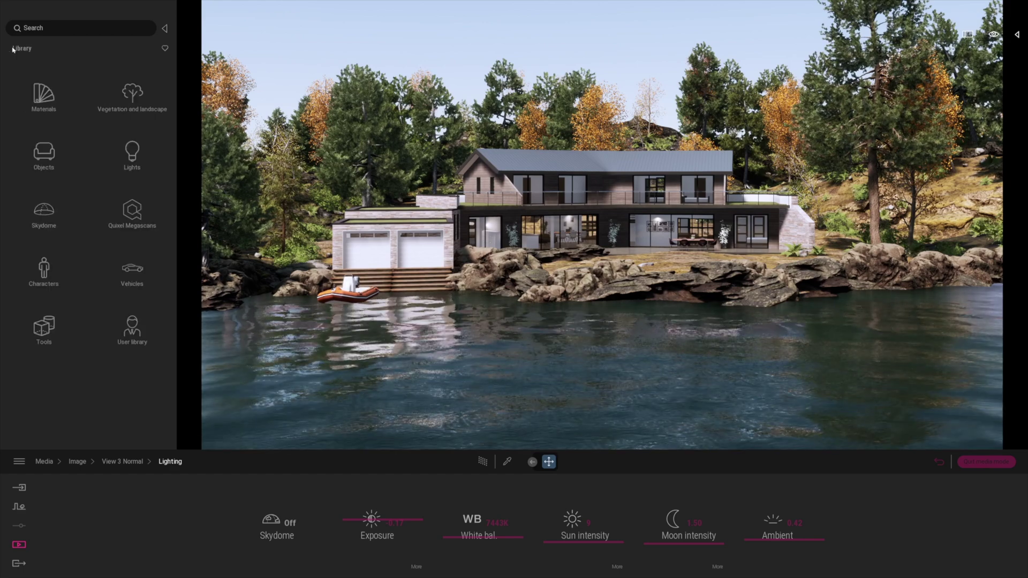
pyautogui.click(43, 213)
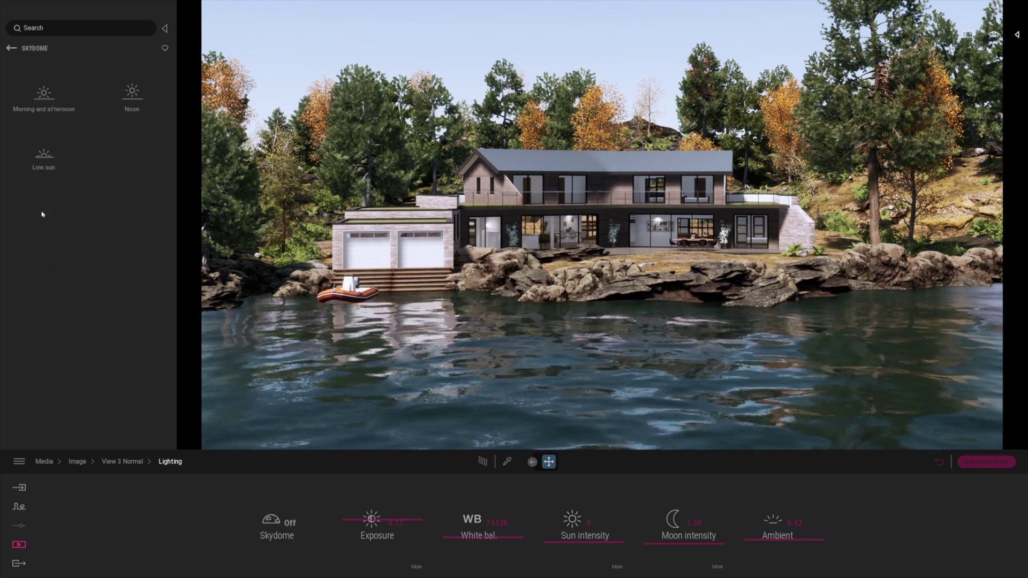
pyautogui.click(44, 160)
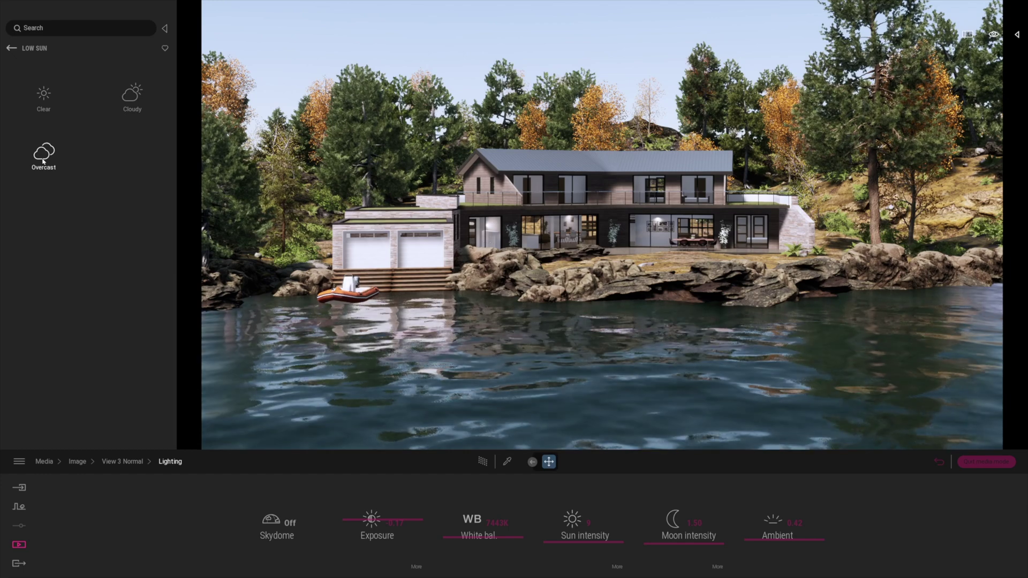
# Step: Browse the Clear and Cloudy low-sun skies, then open the Overcast category
pyautogui.click(42, 95)
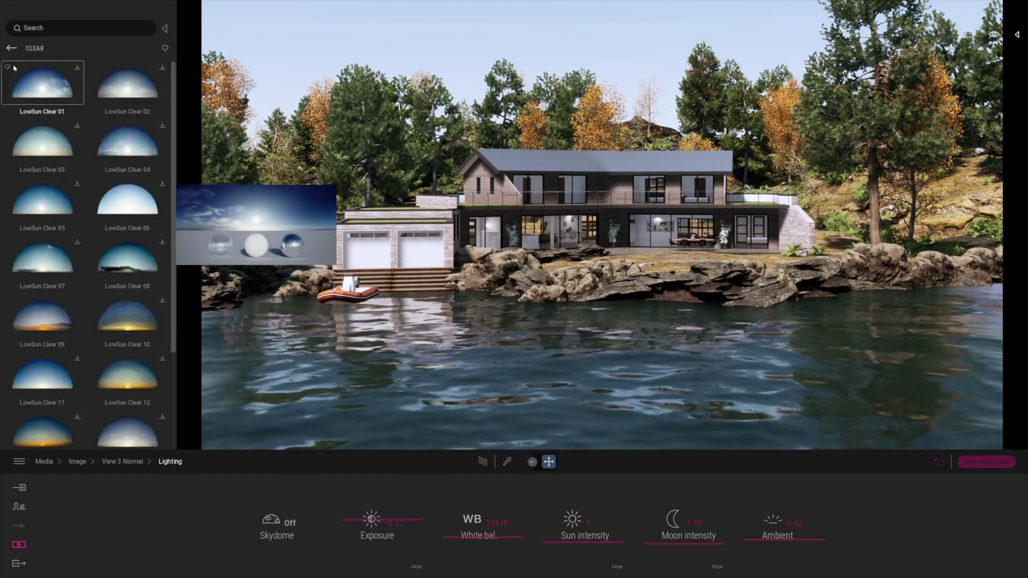
pyautogui.click(11, 48)
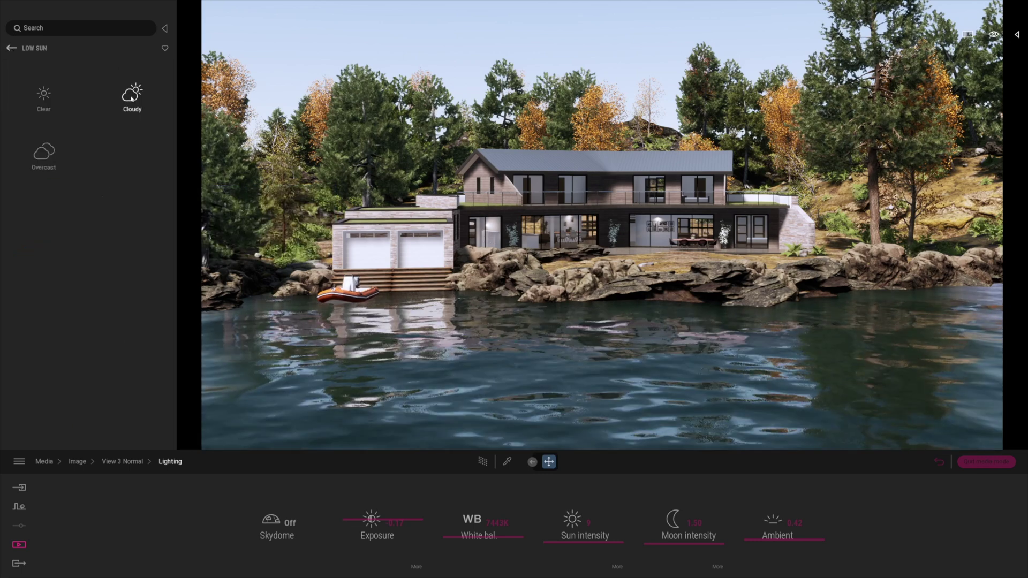
pyautogui.click(132, 96)
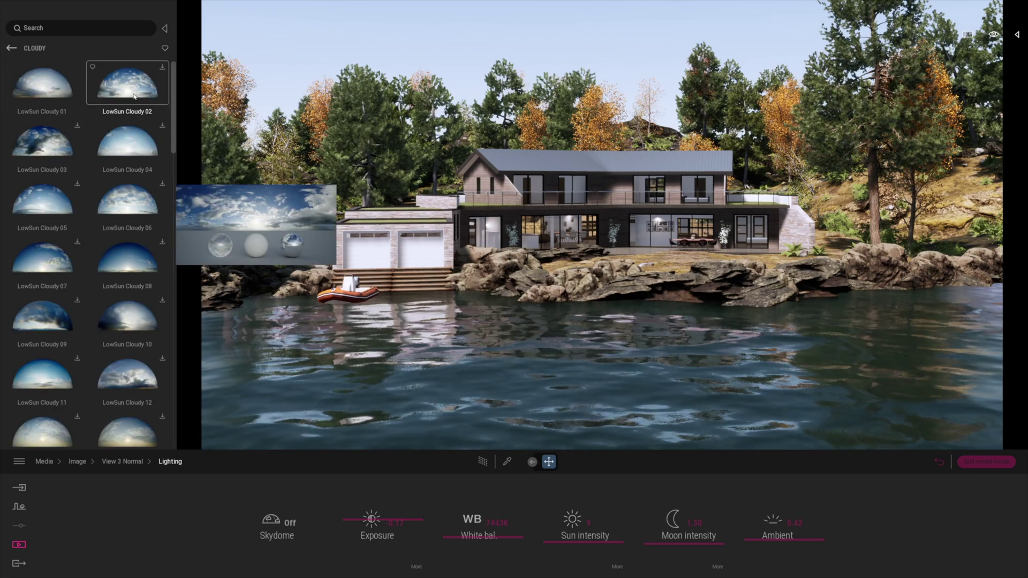
pyautogui.click(11, 47)
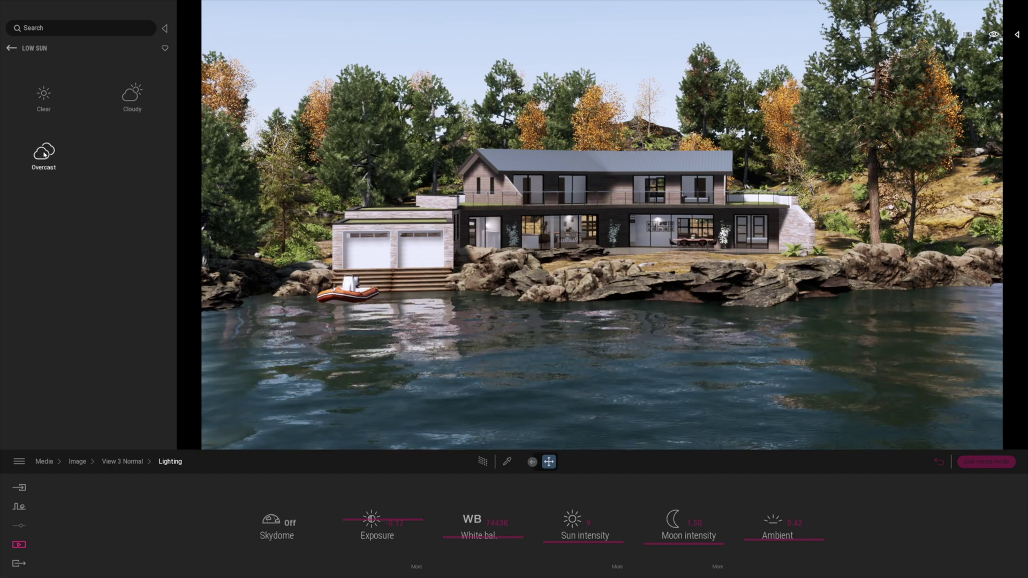
pyautogui.click(44, 153)
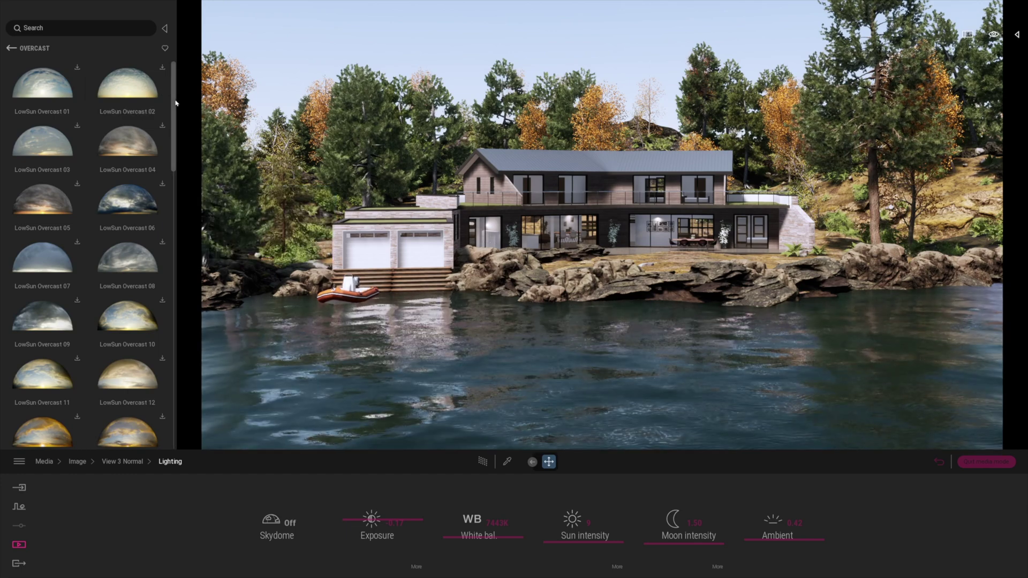
# Step: Scroll to LowSun Overcast 13–26 and start downloading LowSun Overcast 15
pyautogui.moveTo(173, 105); pyautogui.dragTo(170, 204)
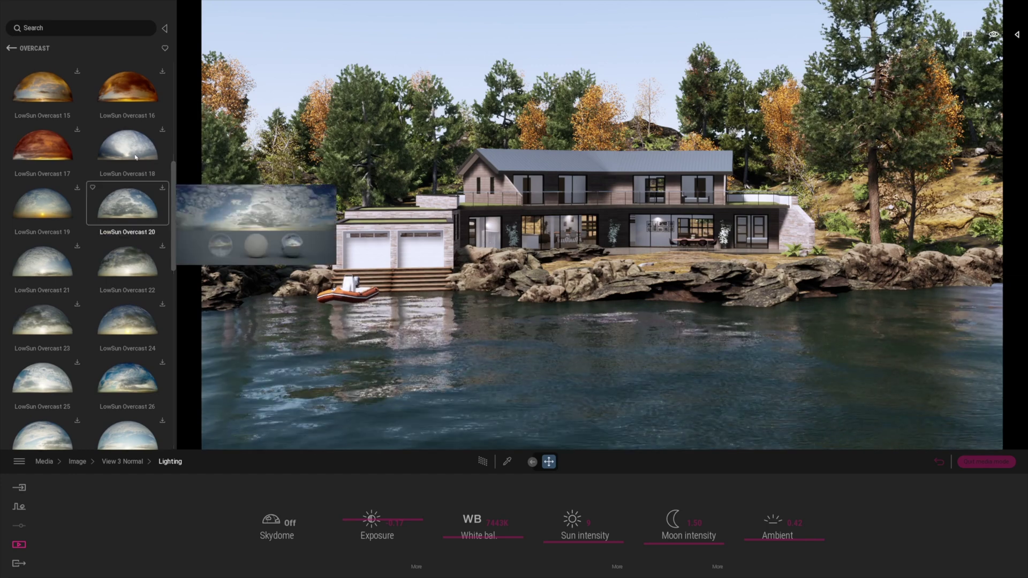
pyautogui.moveTo(78, 133)
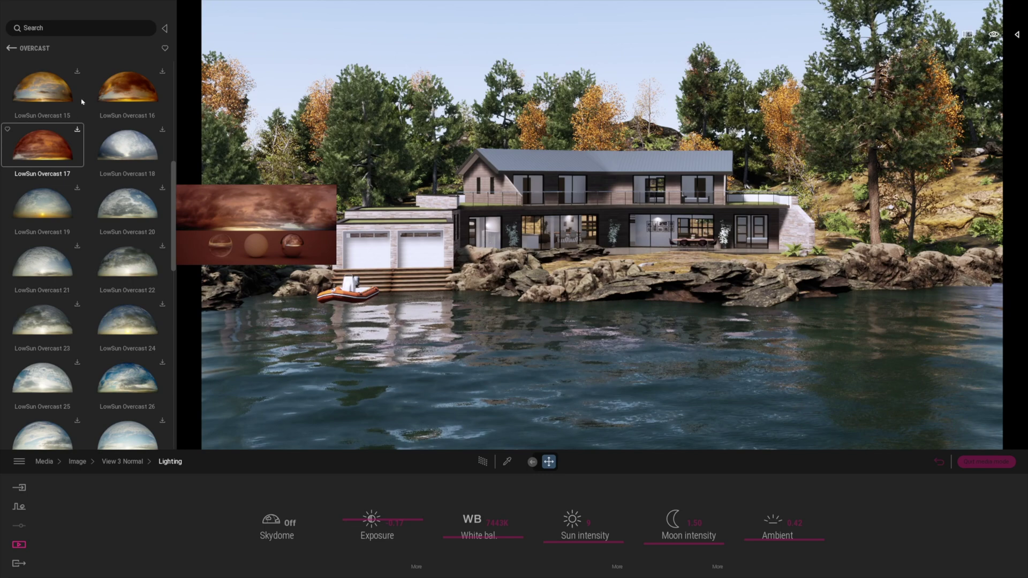
pyautogui.moveTo(78, 75)
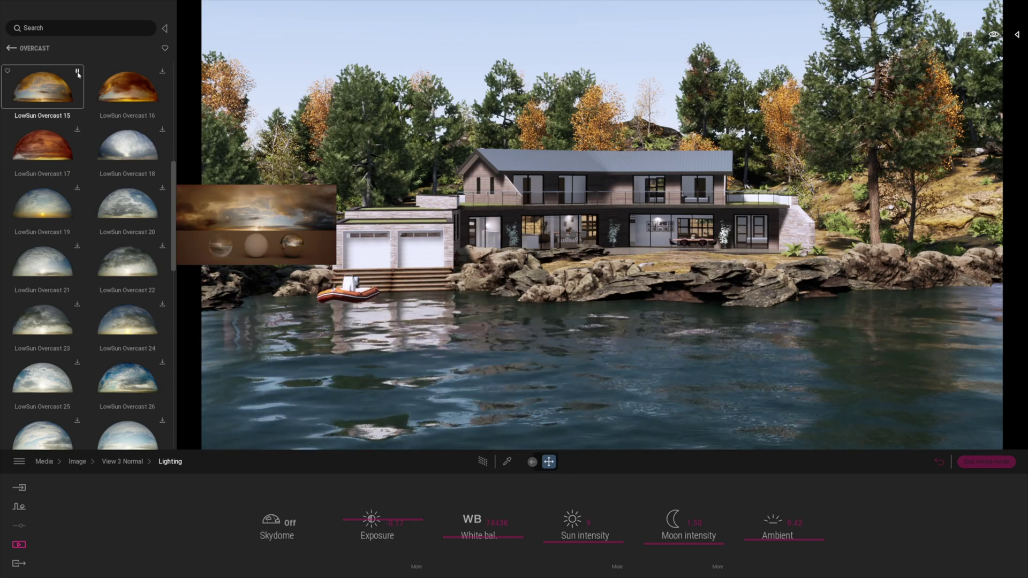
pyautogui.click(78, 72)
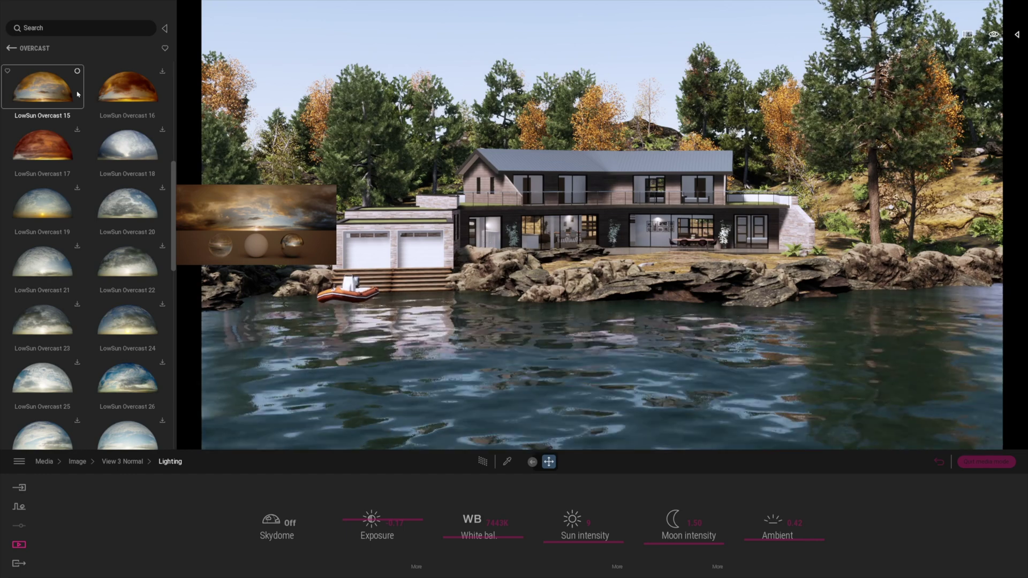
# Step: Let LowSun Overcast 15 finish downloading and bring up its skydome settings
pyautogui.scroll(1, 48, 92)
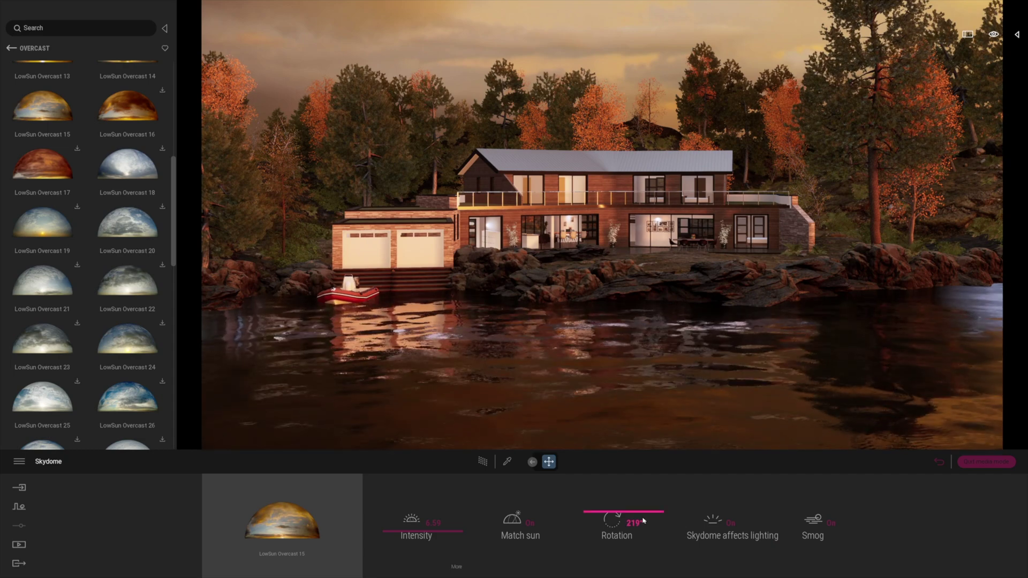
# Step: Compare Skydome affects lighting off and on, adjust intensity, and rotate the sky to about 221°
pyautogui.click(730, 523)
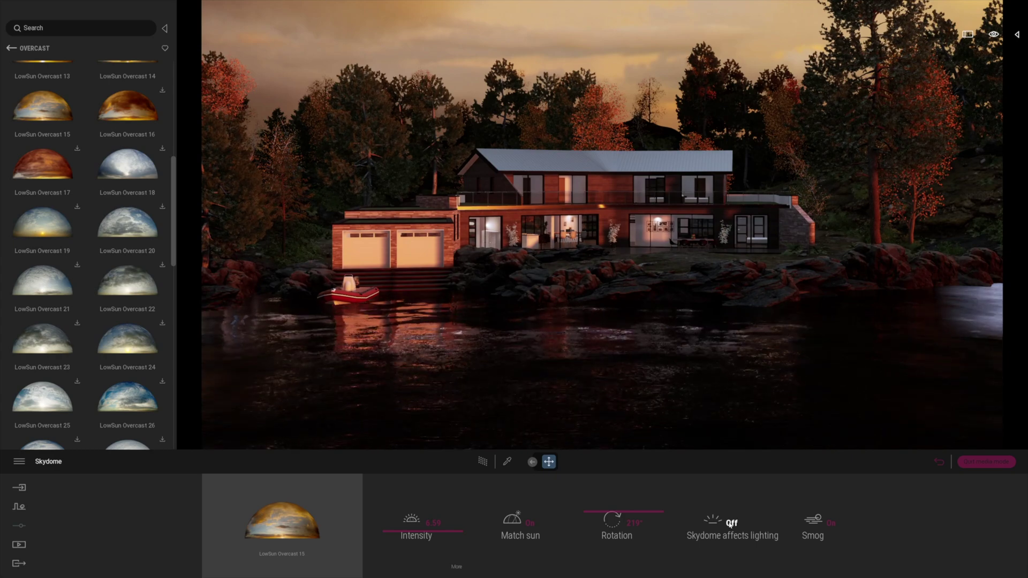
pyautogui.click(730, 523)
pyautogui.click(727, 523)
pyautogui.click(727, 524)
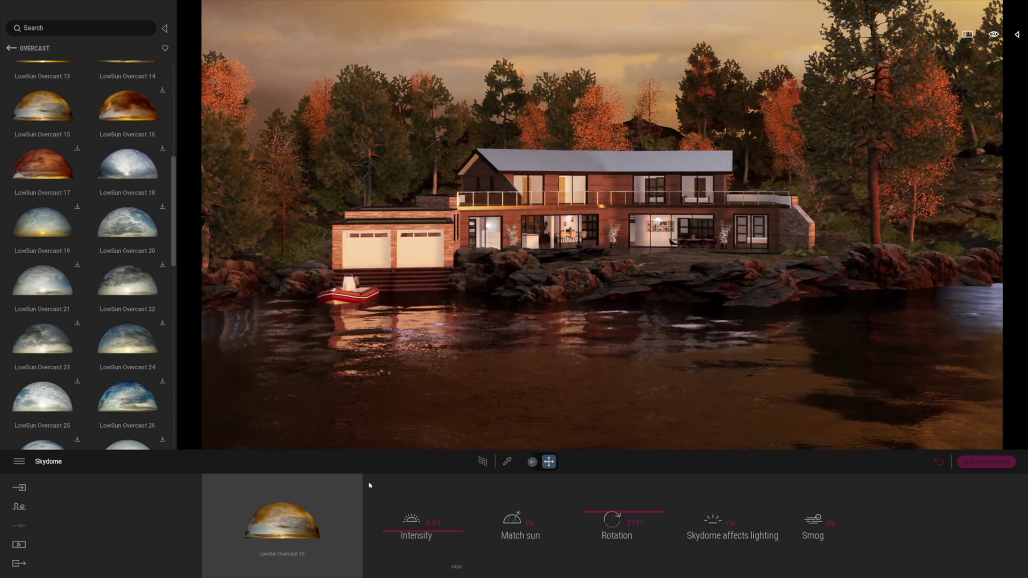
pyautogui.moveTo(388, 534)
pyautogui.mouseDown()
pyautogui.moveTo(390, 488)
pyautogui.moveTo(389, 528)
pyautogui.mouseUp()
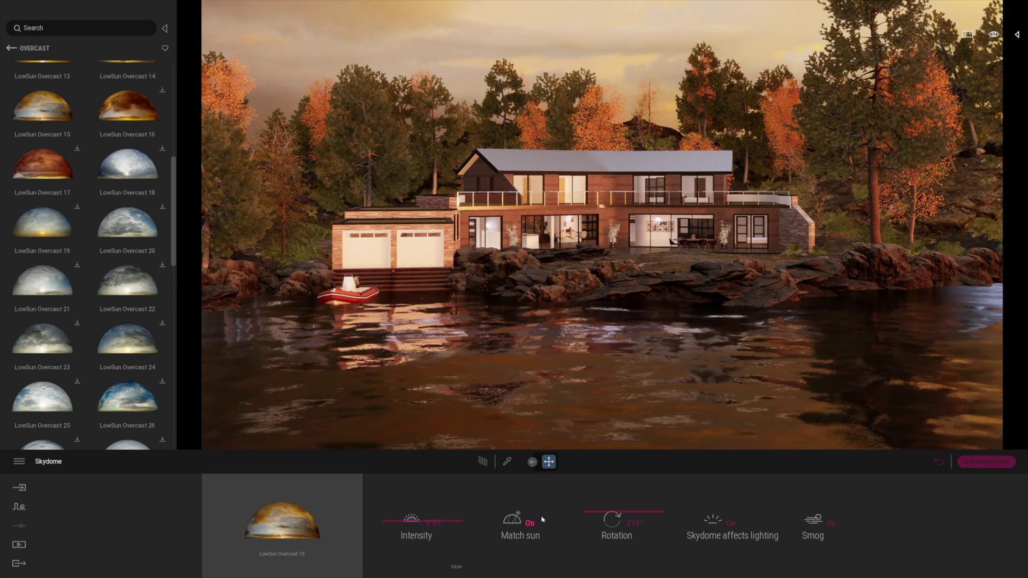
pyautogui.moveTo(593, 512)
pyautogui.mouseDown()
pyautogui.moveTo(596, 560)
pyautogui.moveTo(577, 478)
pyautogui.moveTo(583, 514)
pyautogui.mouseUp()
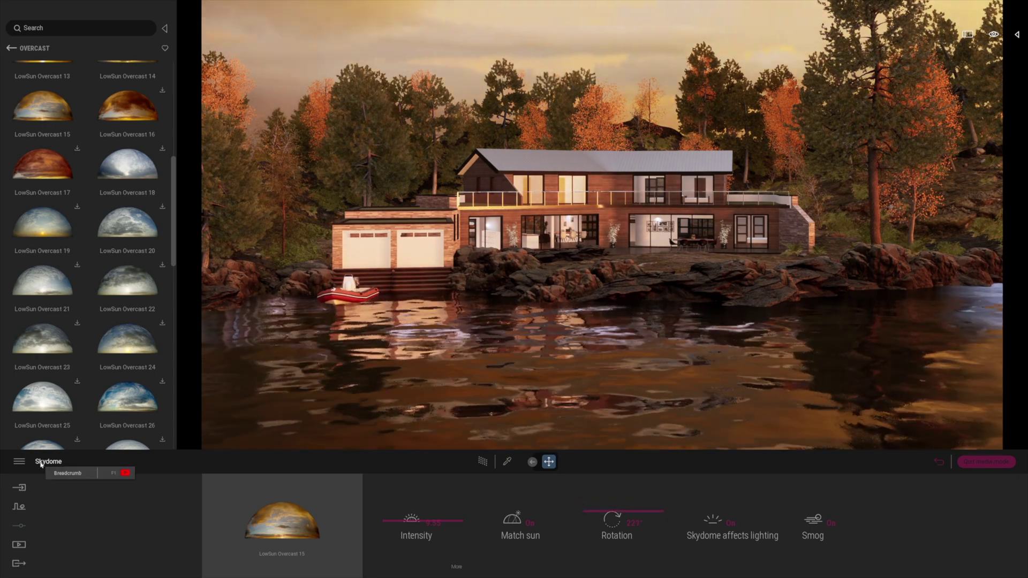
# Step: In View 3 Normal's Lighting, raise exposure, set white balance to 6420K and sun intensity to 11
pyautogui.click(937, 462)
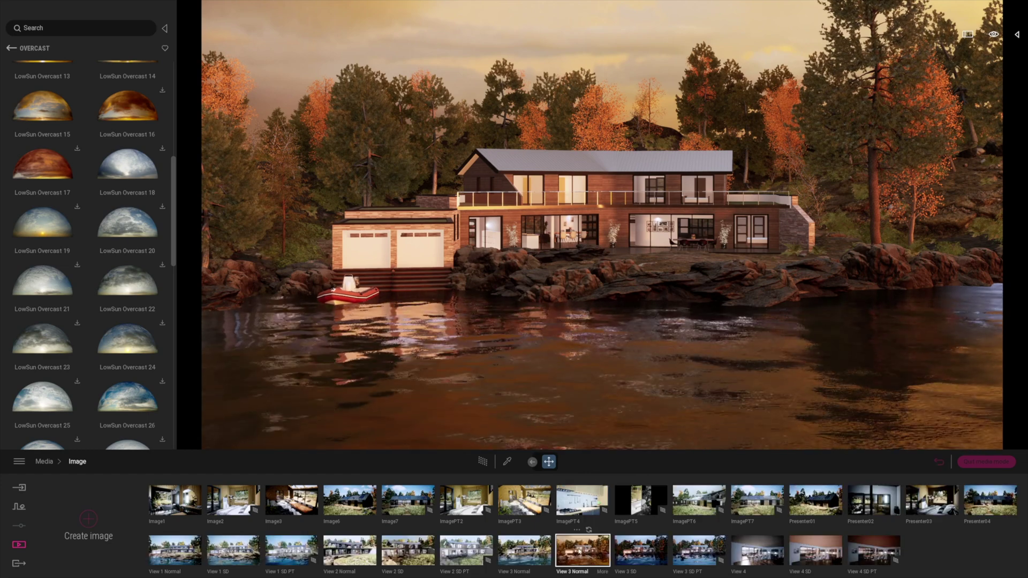
pyautogui.click(603, 571)
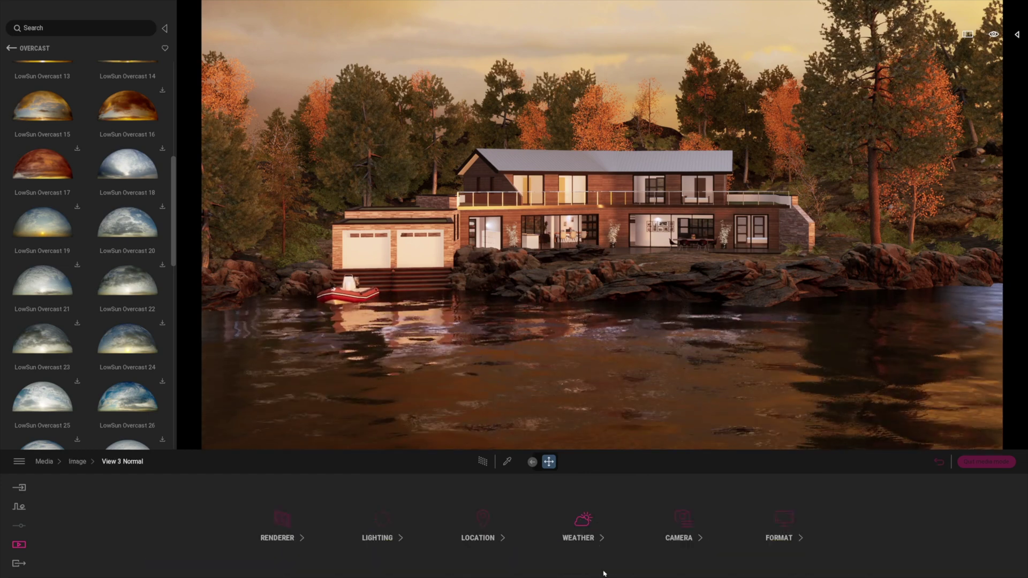
pyautogui.click(382, 519)
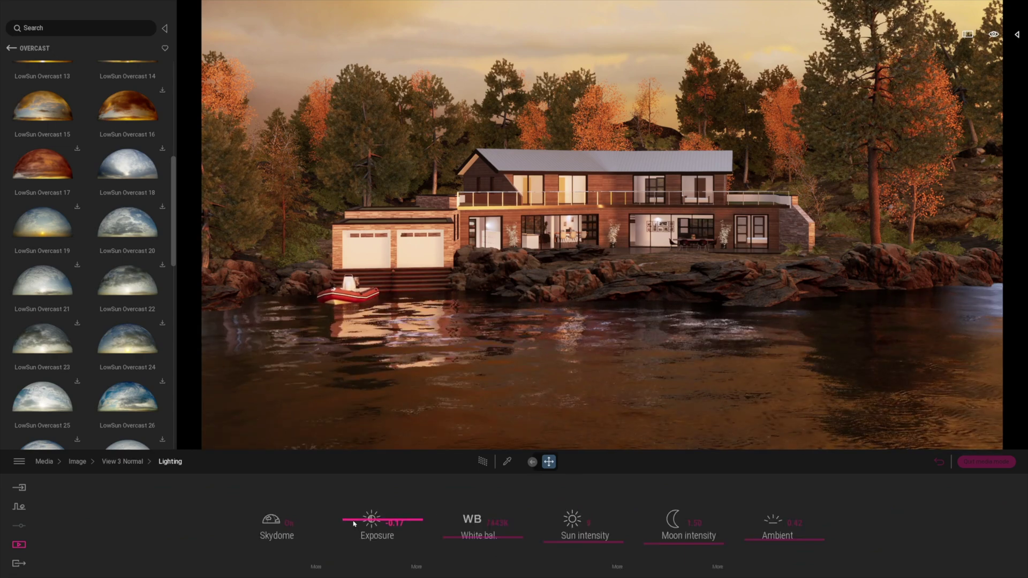
pyautogui.moveTo(357, 523)
pyautogui.mouseDown()
pyautogui.moveTo(351, 530)
pyautogui.moveTo(347, 518)
pyautogui.mouseUp()
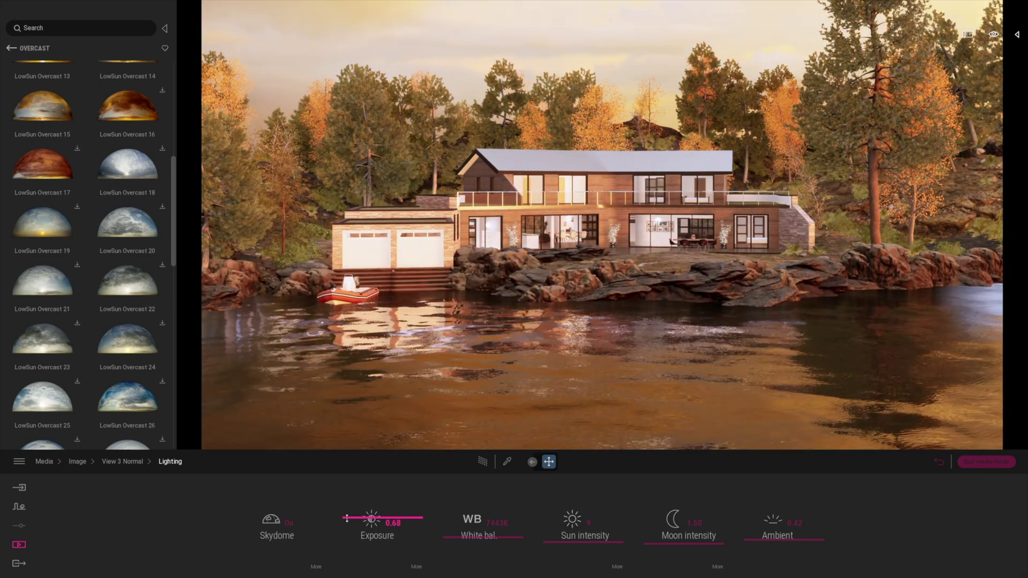
pyautogui.moveTo(455, 538)
pyautogui.mouseDown()
pyautogui.moveTo(447, 509)
pyautogui.moveTo(449, 550)
pyautogui.moveTo(452, 496)
pyautogui.moveTo(463, 553)
pyautogui.moveTo(459, 529)
pyautogui.moveTo(453, 545)
pyautogui.mouseUp()
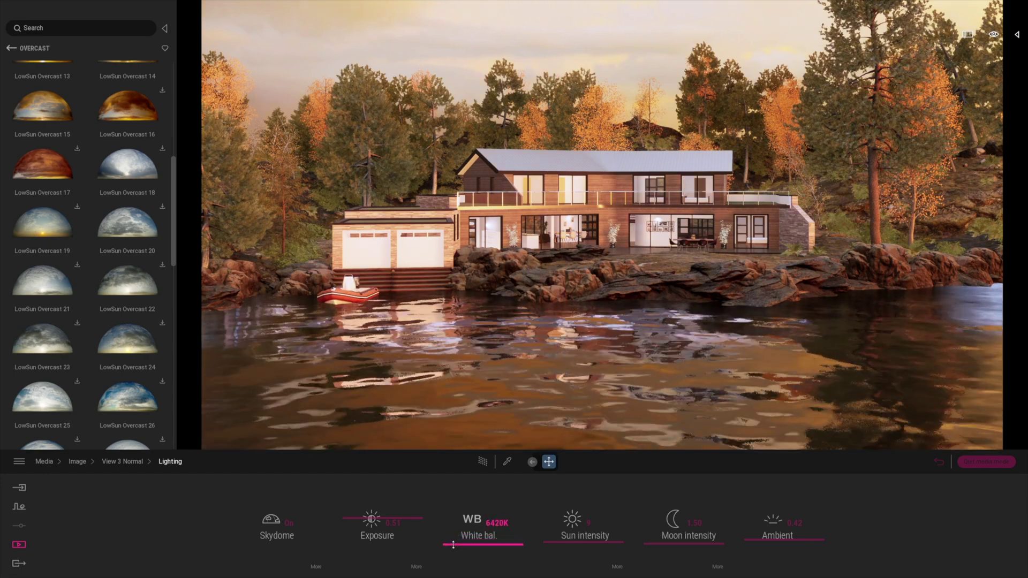
pyautogui.moveTo(551, 543)
pyautogui.mouseDown()
pyautogui.moveTo(552, 499)
pyautogui.moveTo(552, 535)
pyautogui.mouseUp()
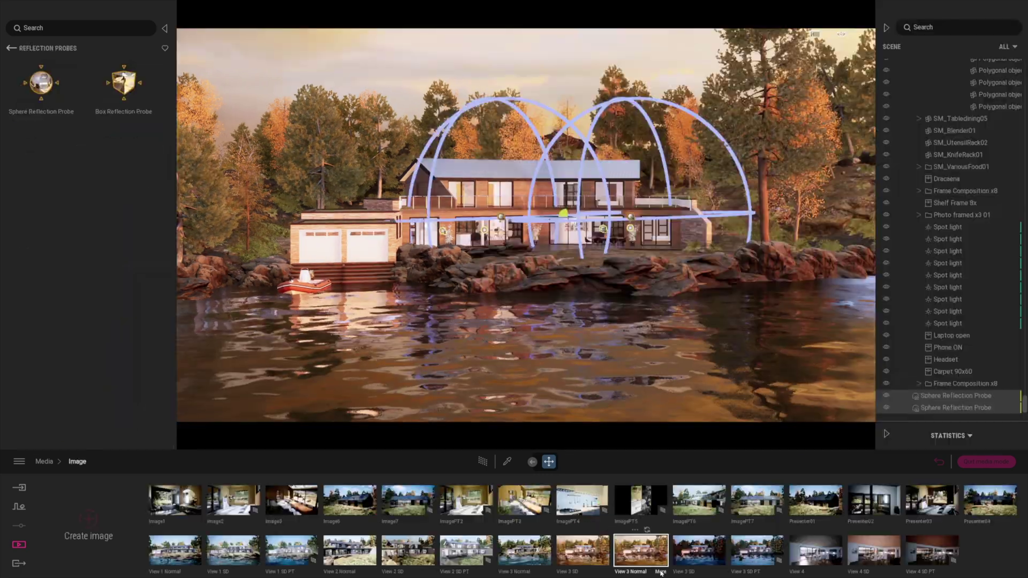
# Step: Select both sphere reflection probes, hide and reshow them to compare, then deselect
pyautogui.click(661, 563)
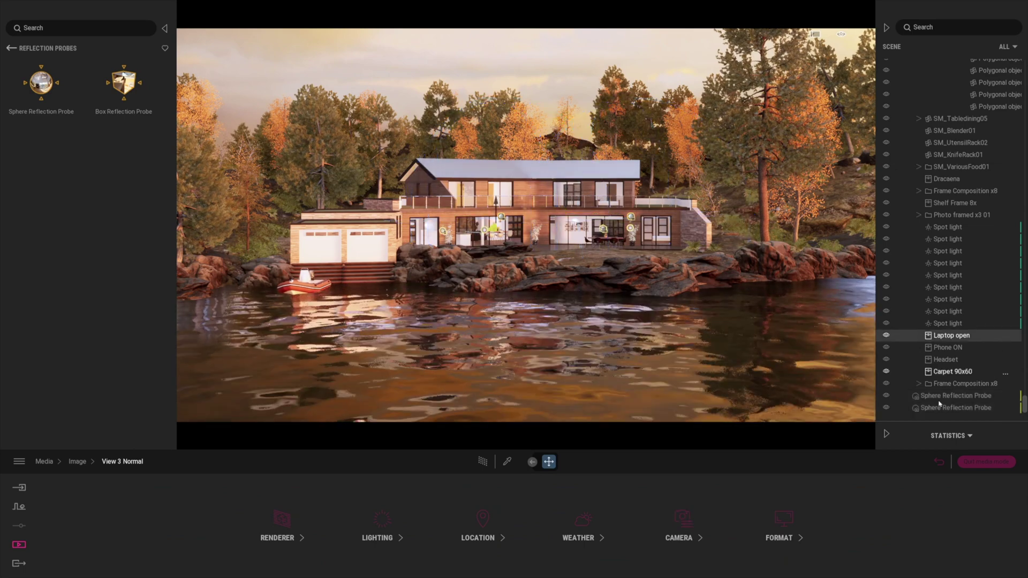
pyautogui.click(910, 396)
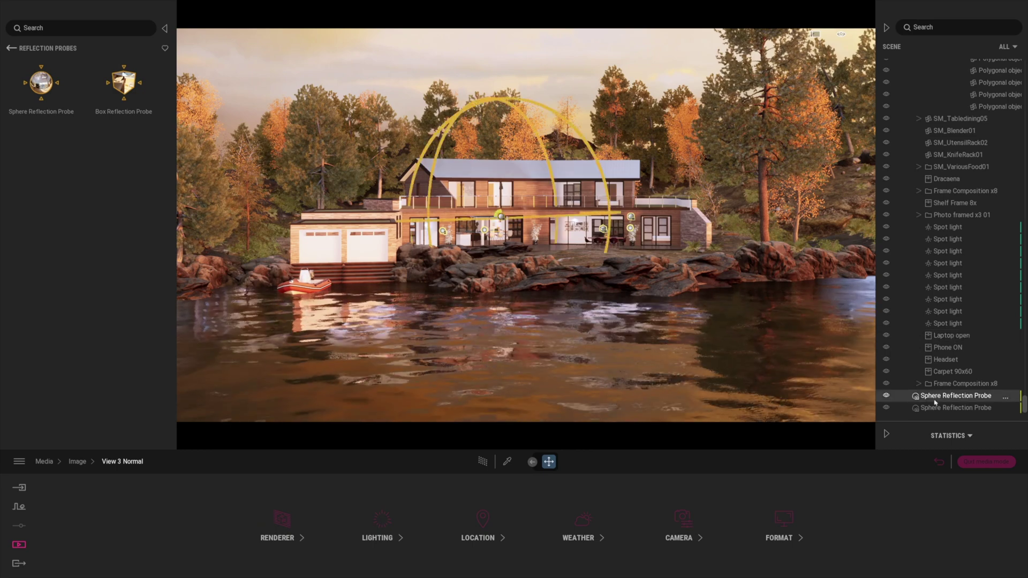
pyautogui.keyDown('ctrl'); pyautogui.click(930, 407); pyautogui.keyUp('ctrl')
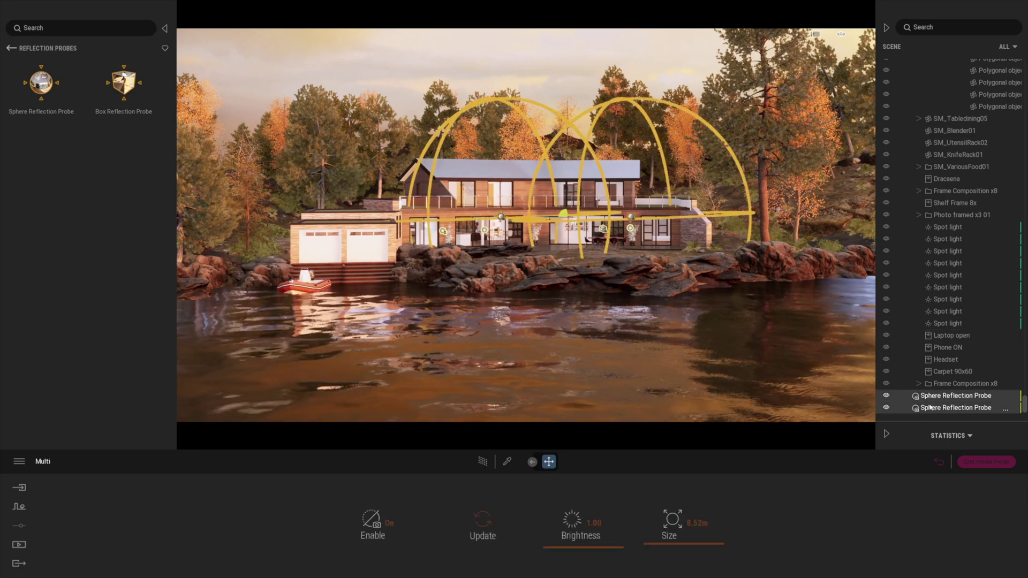
pyautogui.click(886, 396)
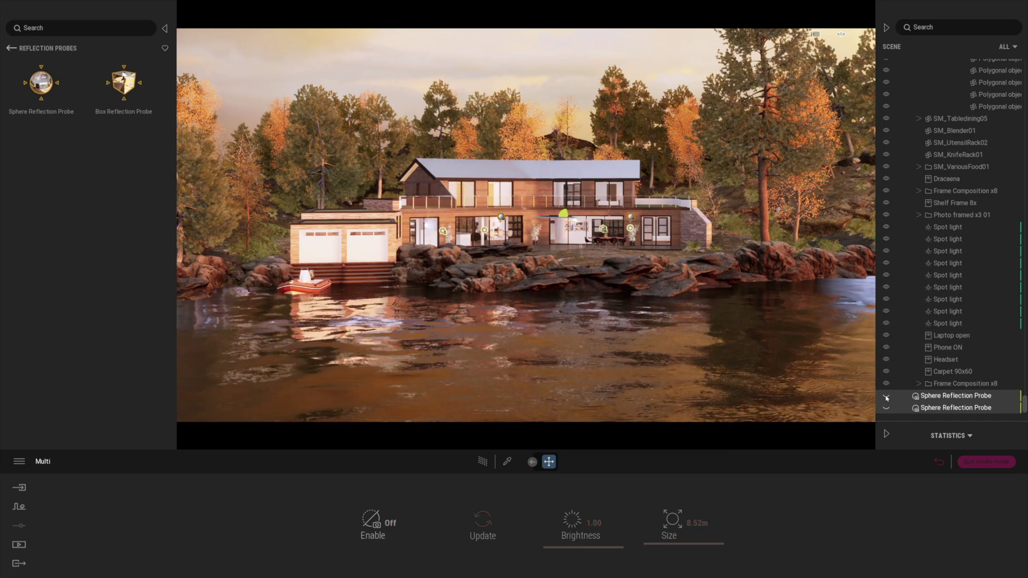
pyautogui.click(886, 397)
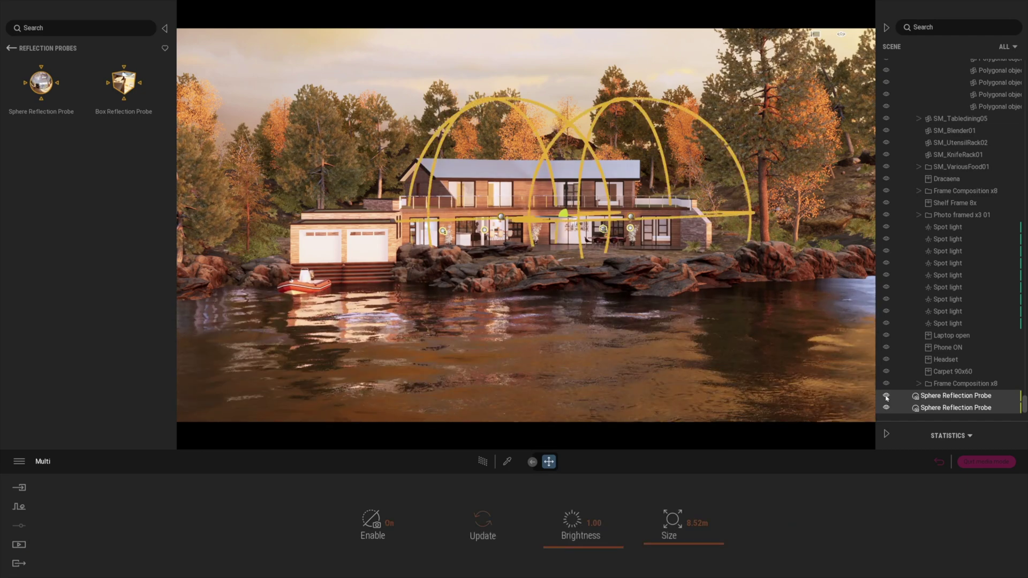
pyautogui.click(949, 384)
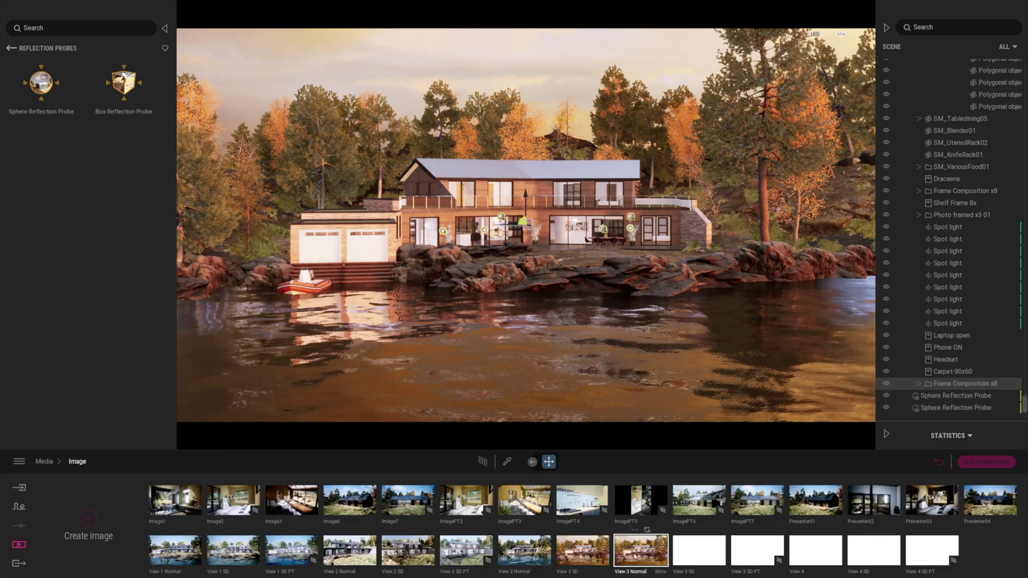
# Step: In View 3 Normal's Weather, drag the Season and Weather dividers to clear, snowy winter
pyautogui.click(659, 573)
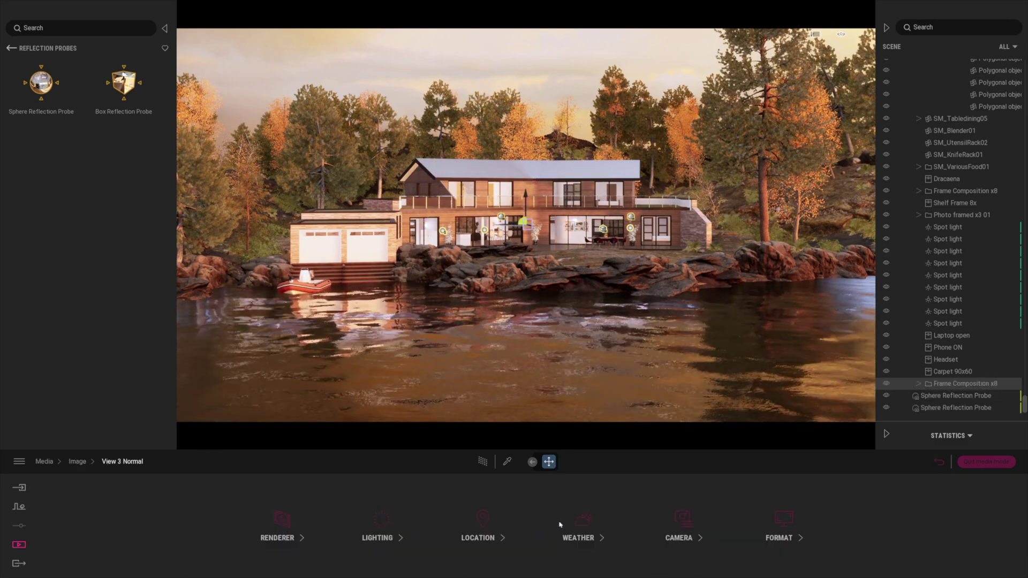
pyautogui.click(583, 522)
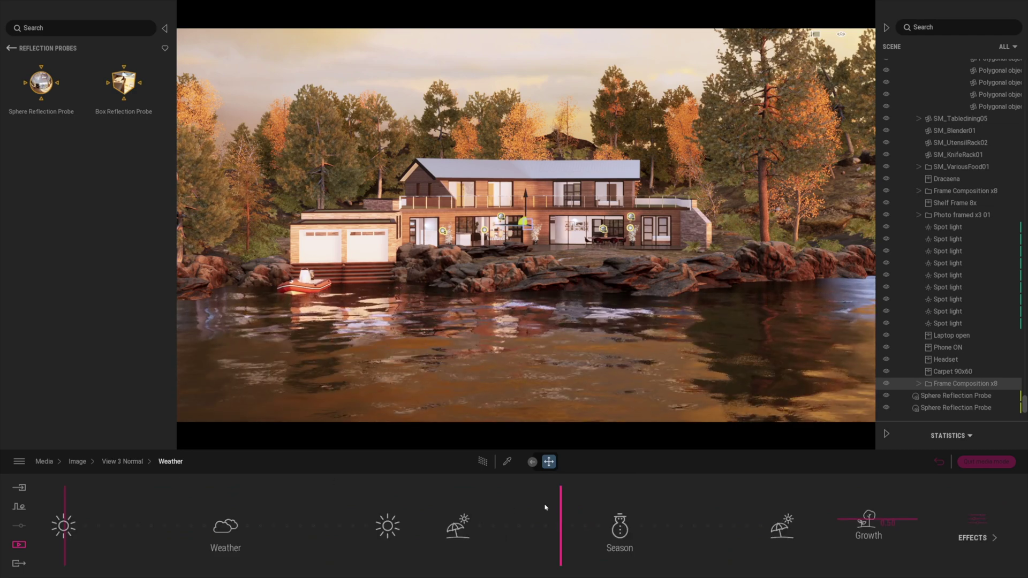
pyautogui.moveTo(561, 508); pyautogui.dragTo(584, 522)
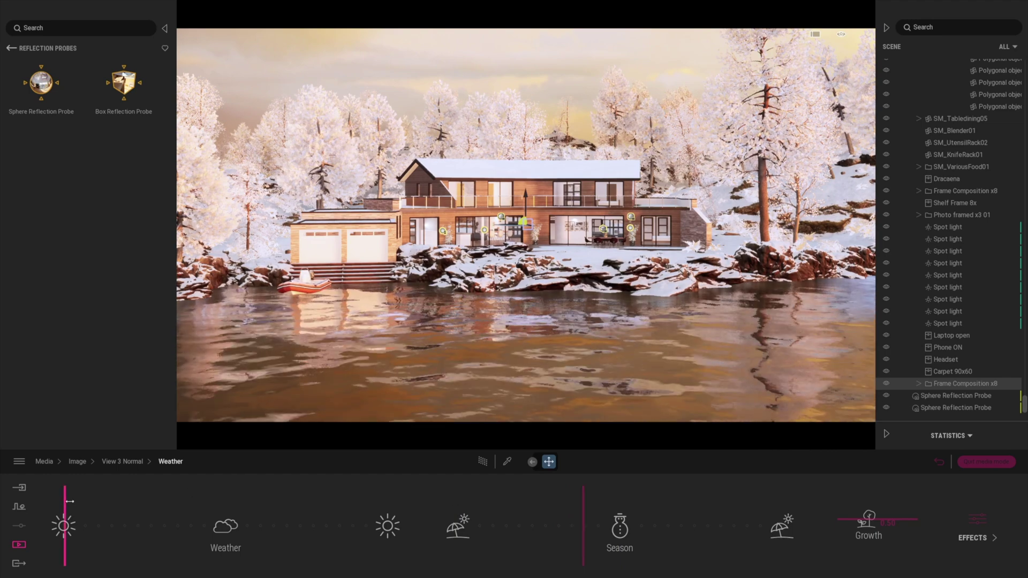
pyautogui.moveTo(70, 501)
pyautogui.mouseDown()
pyautogui.moveTo(322, 518)
pyautogui.moveTo(164, 514)
pyautogui.mouseUp()
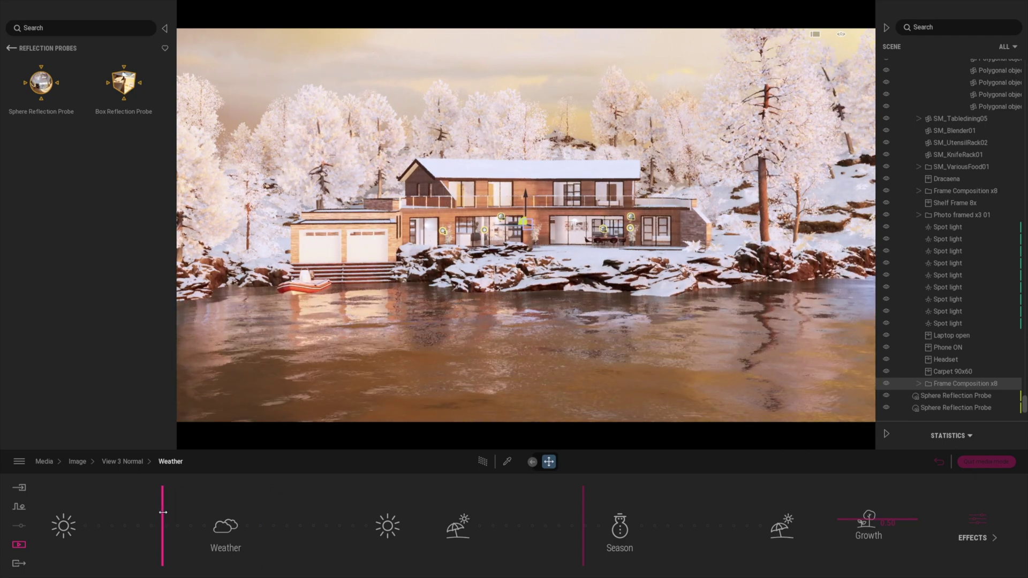
pyautogui.moveTo(581, 517); pyautogui.dragTo(577, 512)
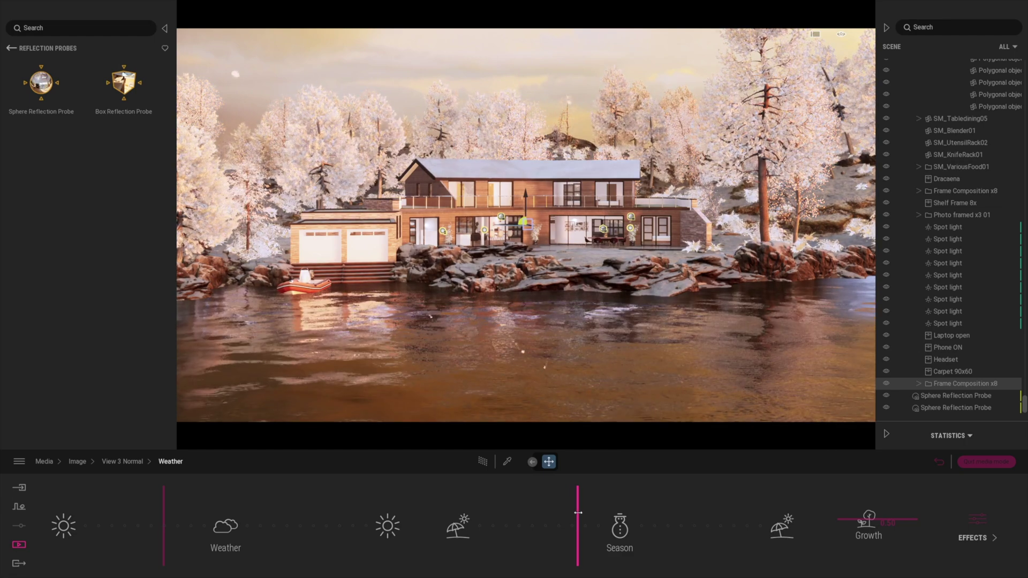
# Step: Switch on path tracing for the snowy View 3 Normal lakehouse view
pyautogui.click(483, 462)
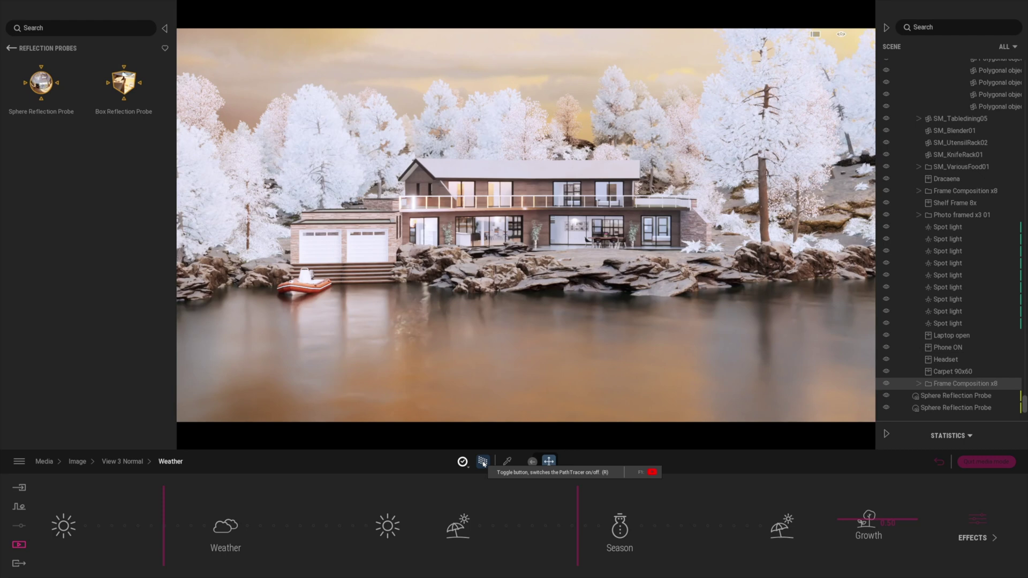
# Step: Back in the image list, preview the View 3 Normal, View 3 SD sunset and snowy View 3 shots
pyautogui.click(939, 462)
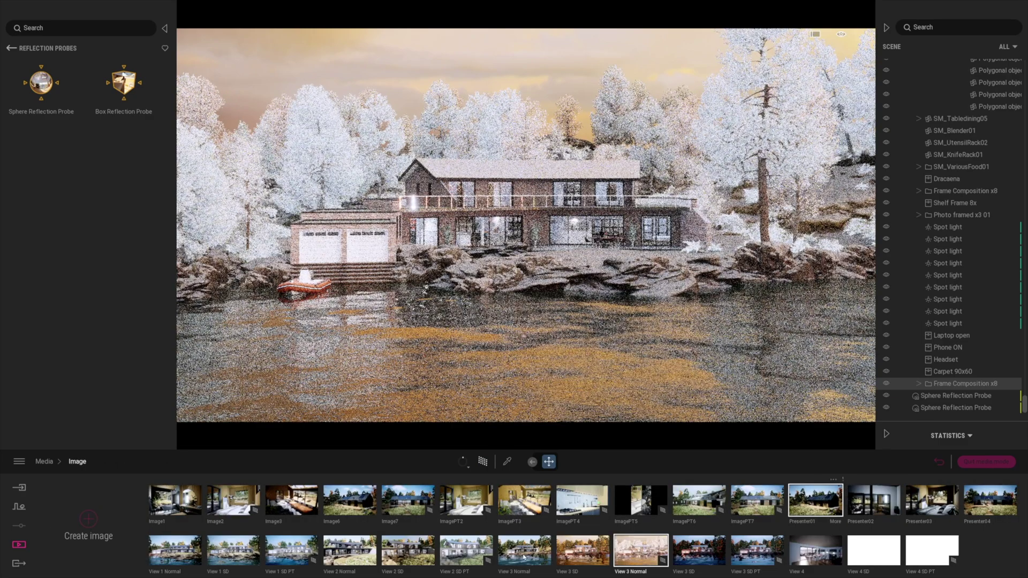
pyautogui.click(524, 557)
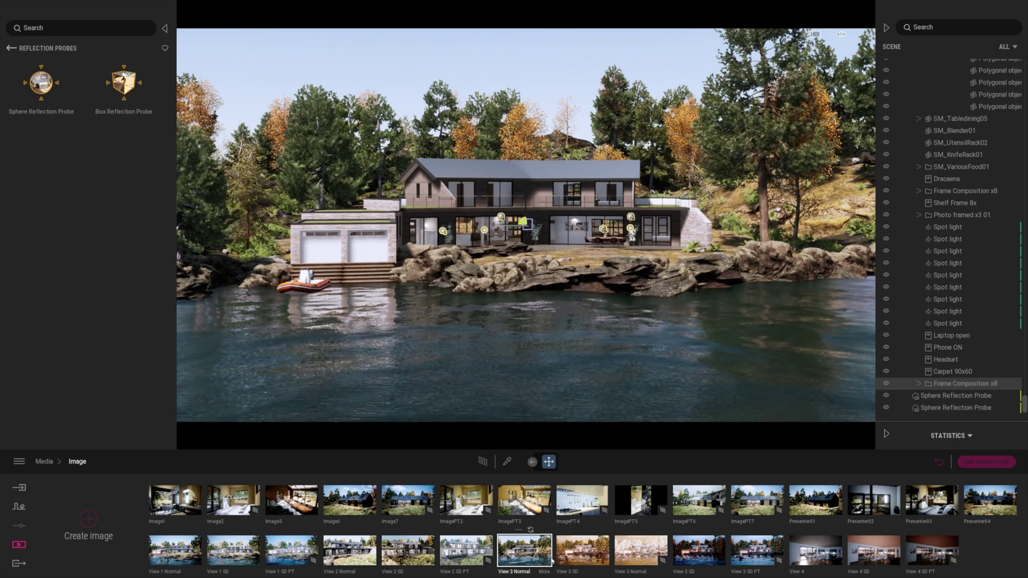
pyautogui.click(580, 554)
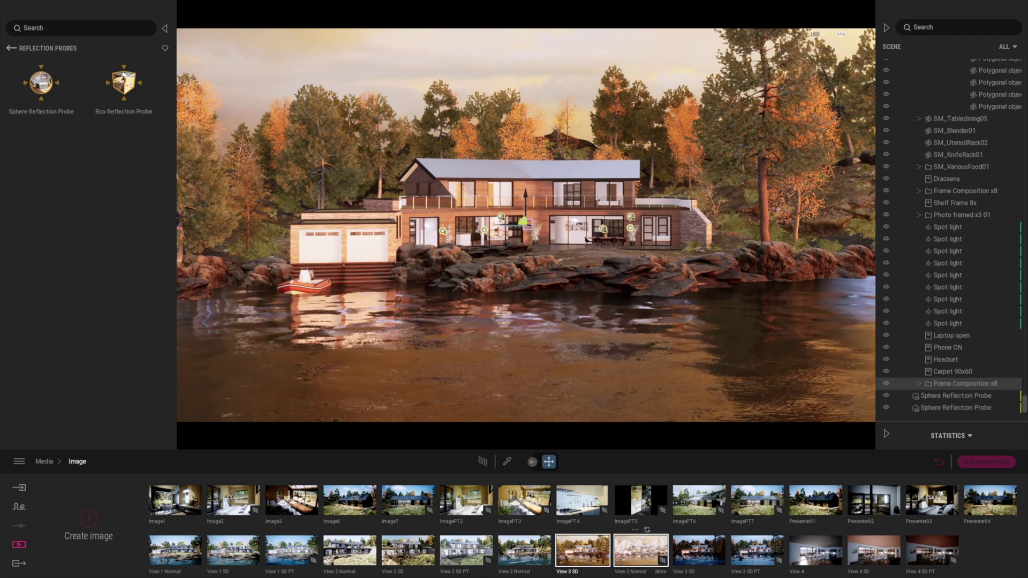
pyautogui.click(641, 551)
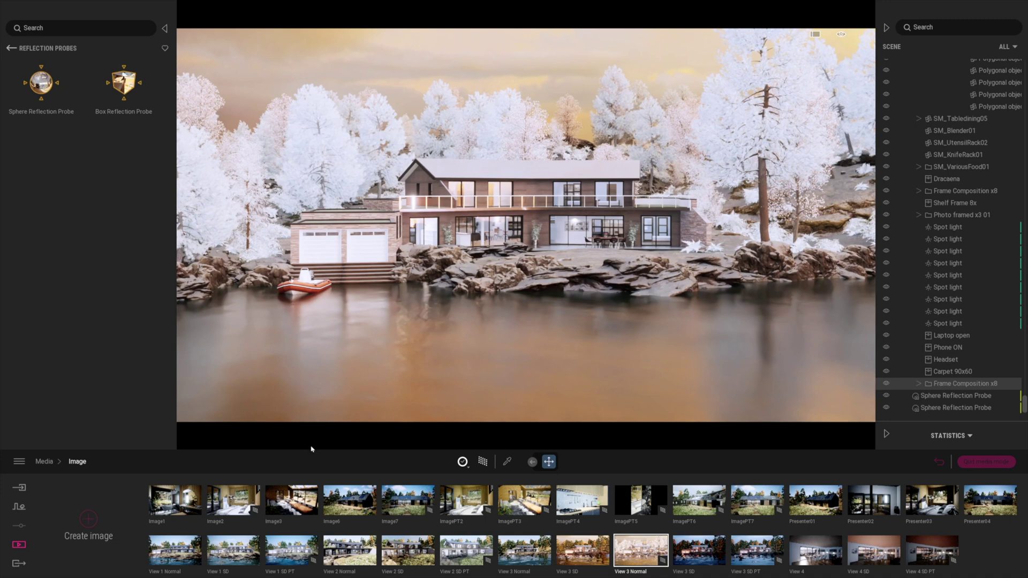
# Step: Export the View 3 Normal, View 3 SD and second View 3 Normal images to the 4K folder
pyautogui.click(18, 564)
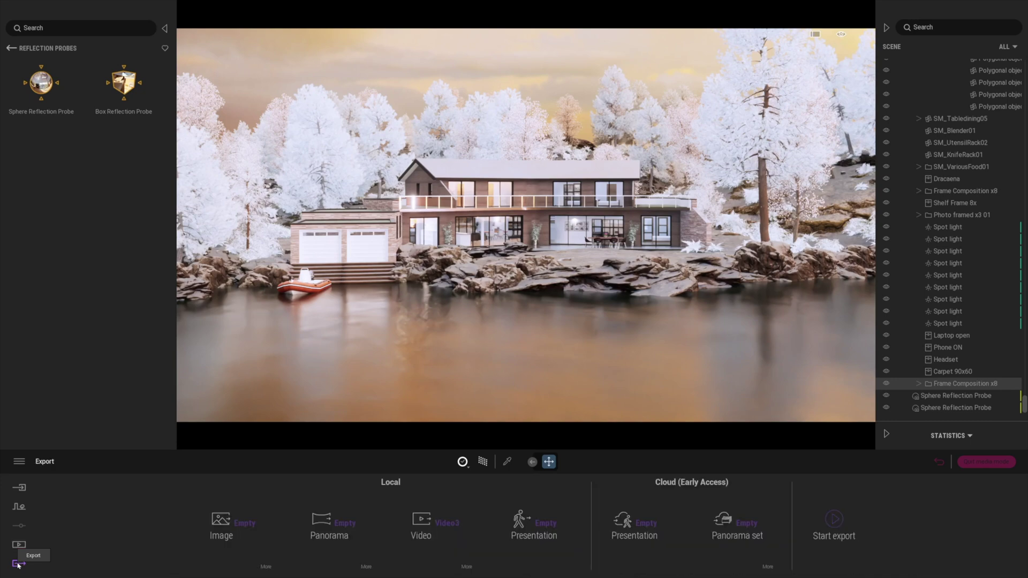
pyautogui.click(225, 527)
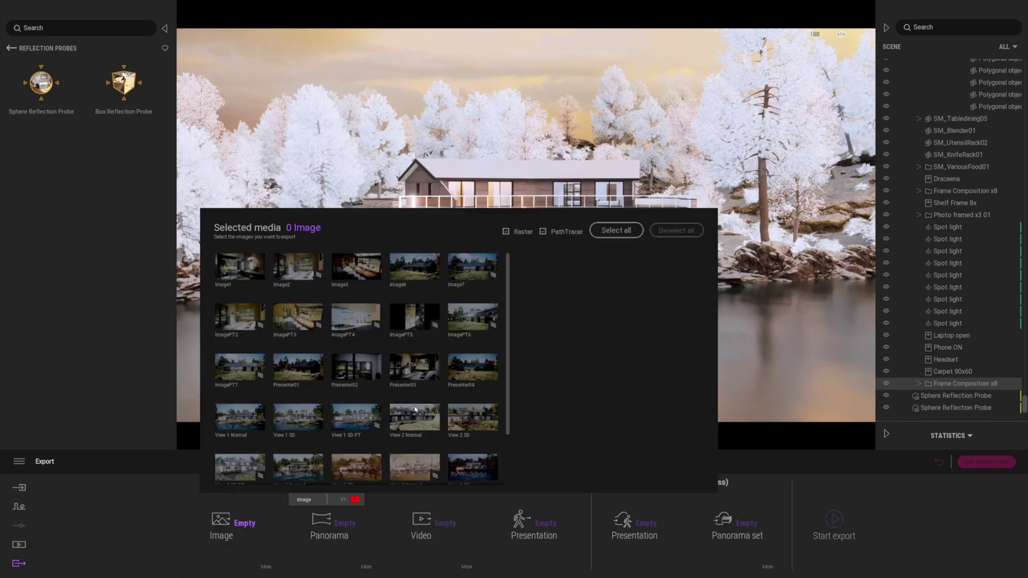
pyautogui.scroll(-3, 490, 409)
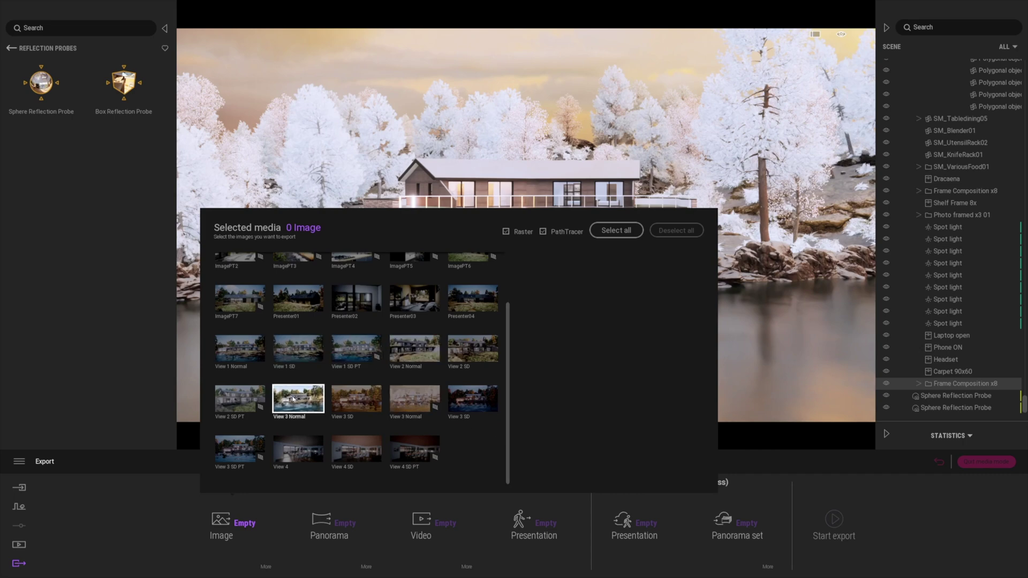
pyautogui.click(296, 397)
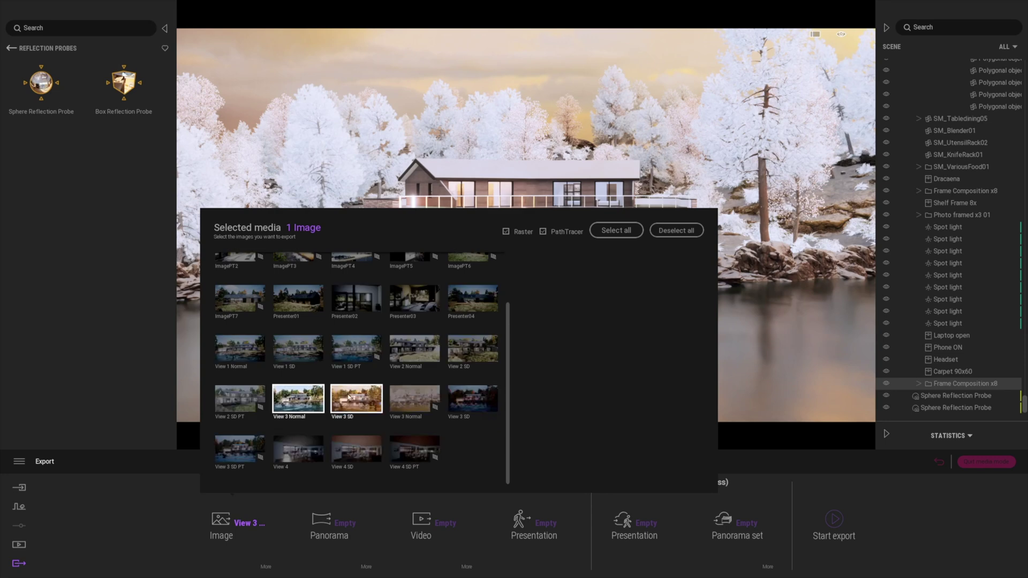
pyautogui.click(348, 398)
pyautogui.click(415, 397)
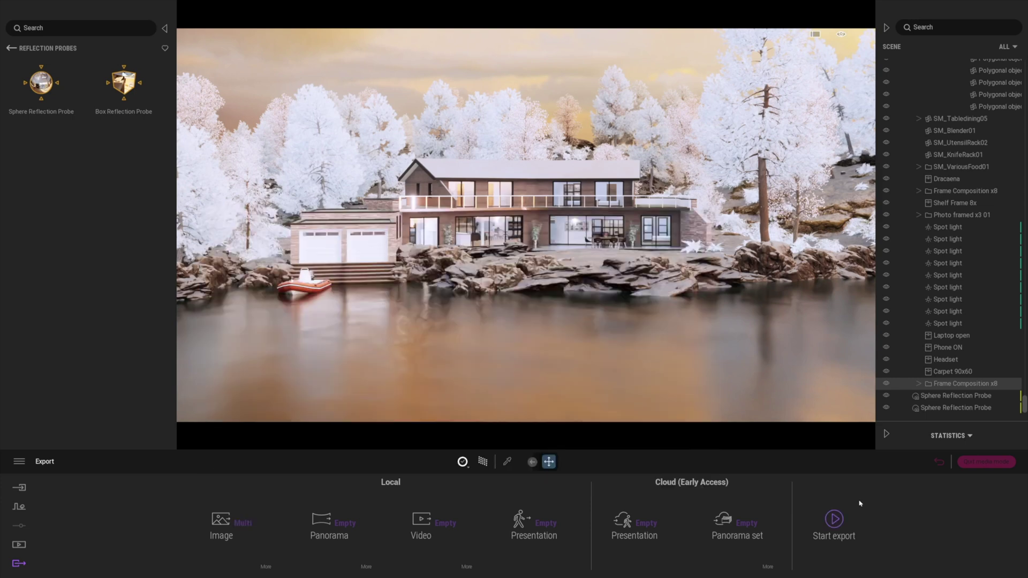
pyautogui.click(834, 520)
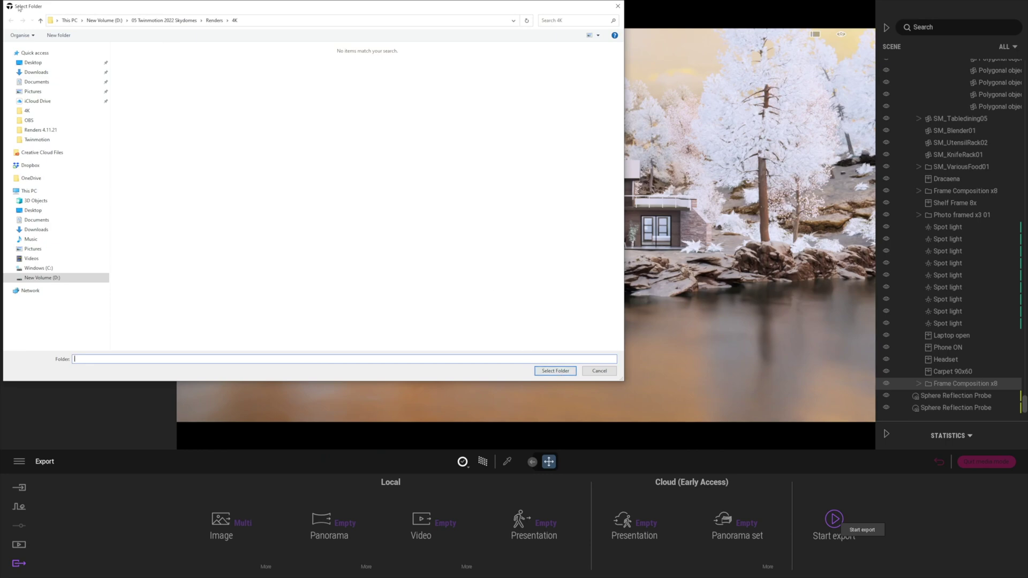
pyautogui.click(554, 370)
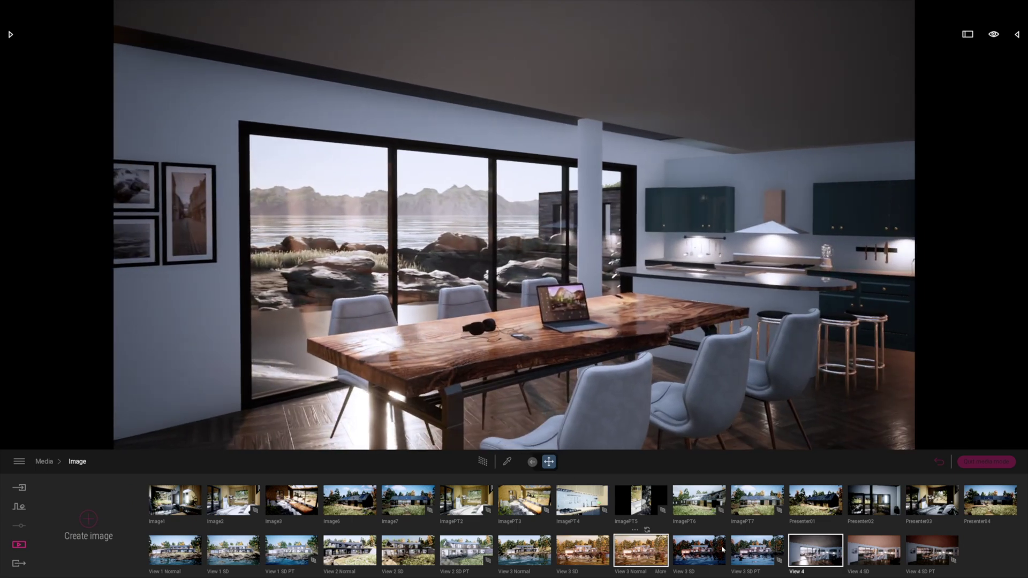
# Step: Select View 4 SD and rotate its low-sun cloudy skydome to about 250° under Lighting > Skydome
pyautogui.click(815, 550)
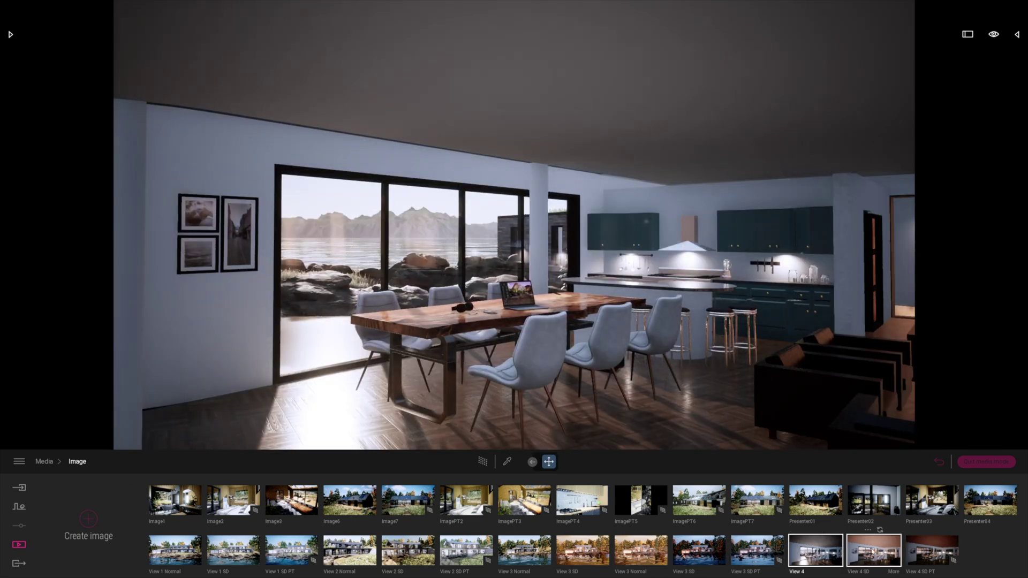
pyautogui.click(872, 552)
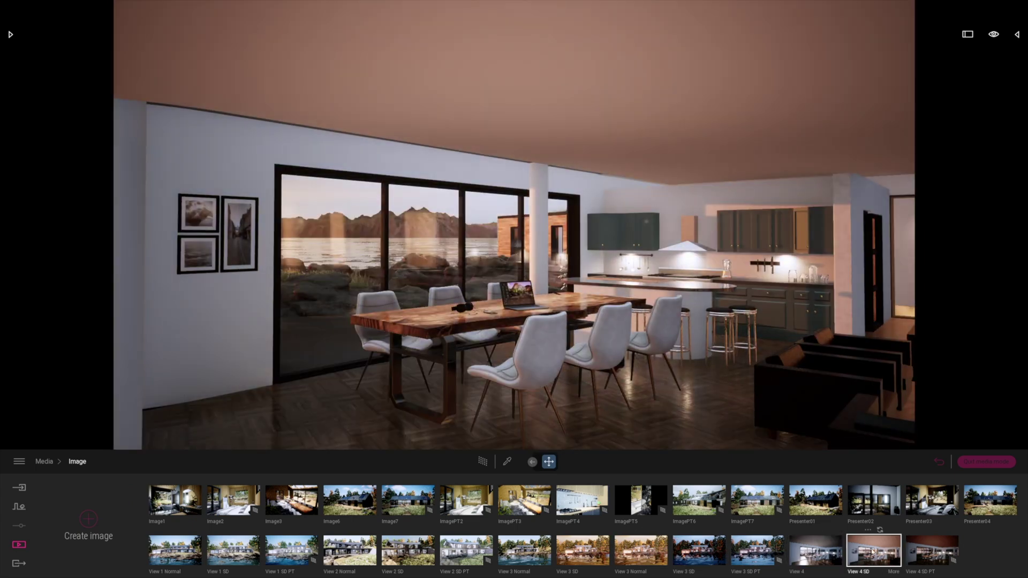
pyautogui.click(892, 571)
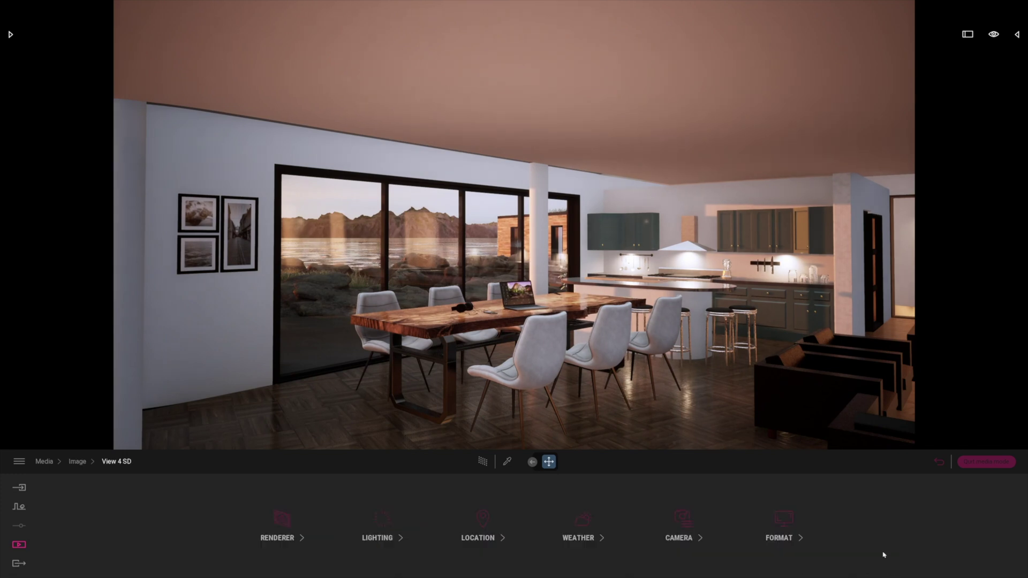
pyautogui.click(384, 522)
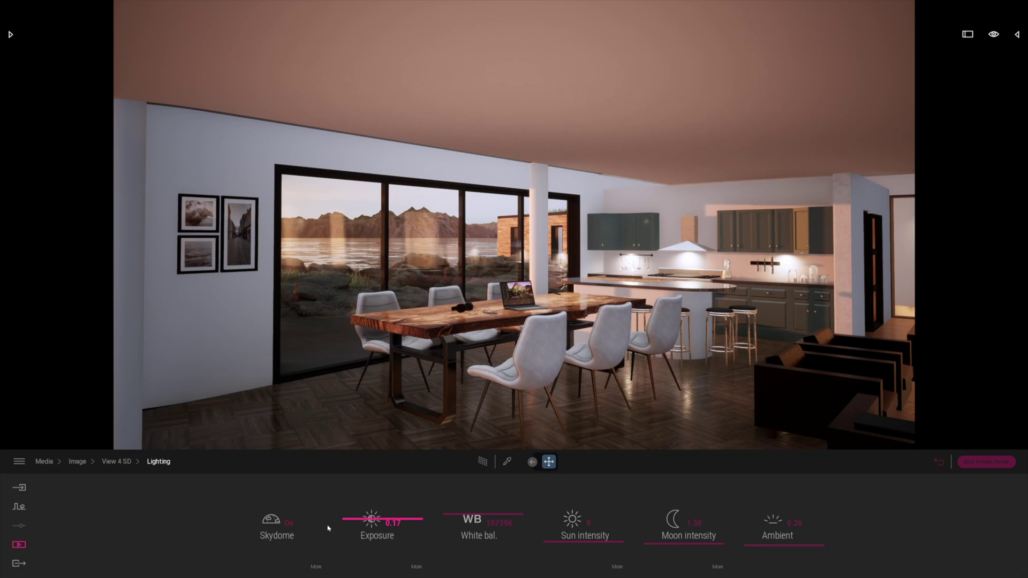
pyautogui.click(320, 561)
pyautogui.moveTo(593, 520)
pyautogui.mouseDown()
pyautogui.moveTo(602, 520)
pyautogui.moveTo(591, 526)
pyautogui.moveTo(589, 505)
pyautogui.mouseUp()
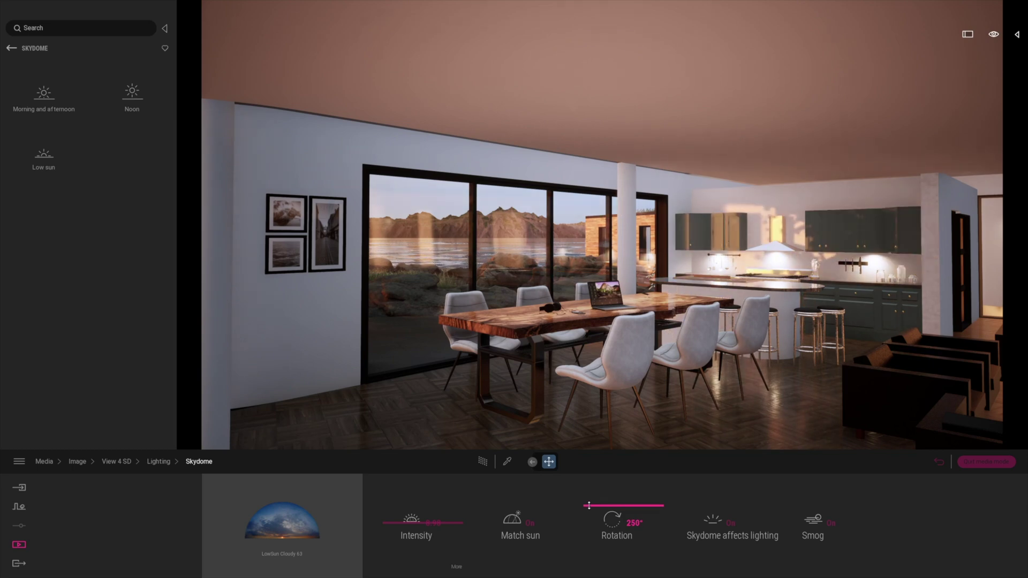
# Step: With Match sun on, rotate the View 4 SD skydome to about 151° and raise intensity to about 13.5
pyautogui.click(531, 524)
pyautogui.moveTo(596, 510); pyautogui.dragTo(599, 525)
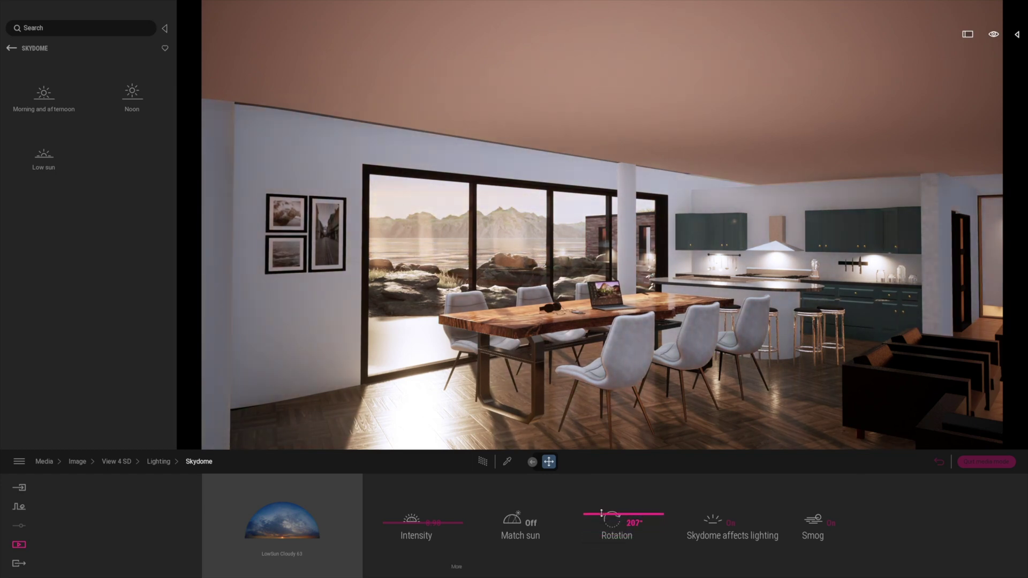
pyautogui.click(530, 524)
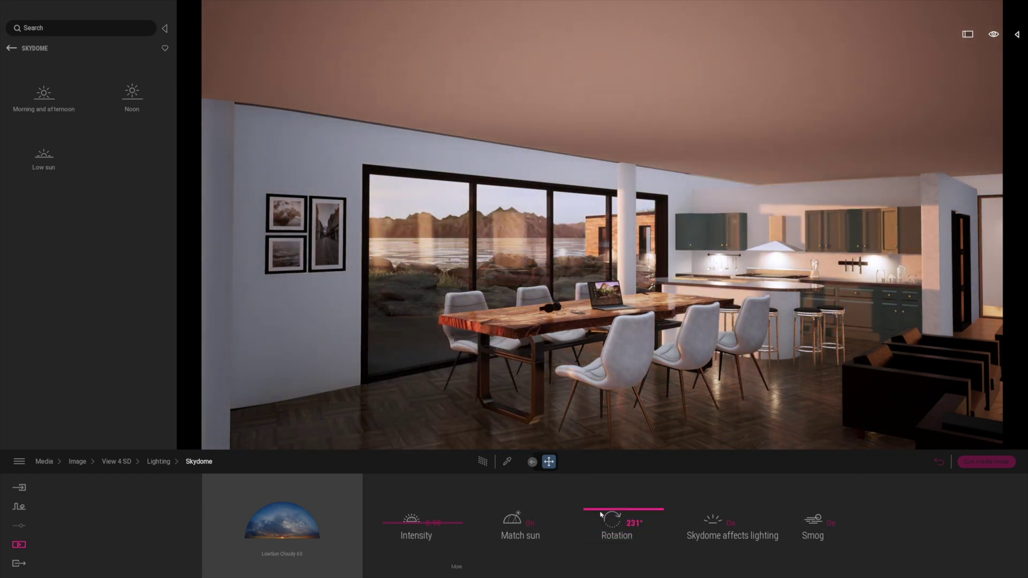
pyautogui.moveTo(596, 512)
pyautogui.mouseDown()
pyautogui.moveTo(593, 547)
pyautogui.moveTo(599, 525)
pyautogui.mouseUp()
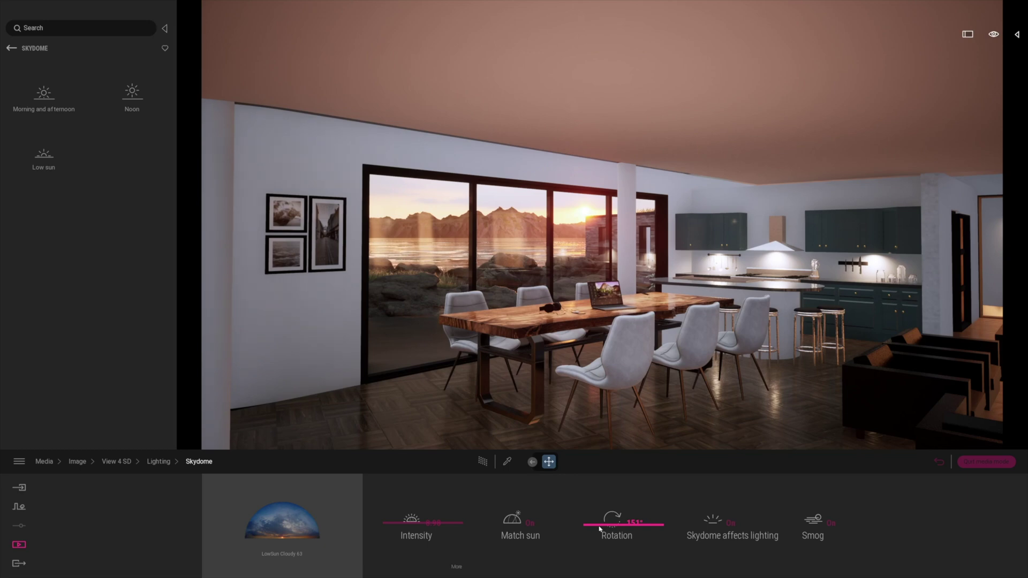
pyautogui.moveTo(396, 525); pyautogui.dragTo(391, 507)
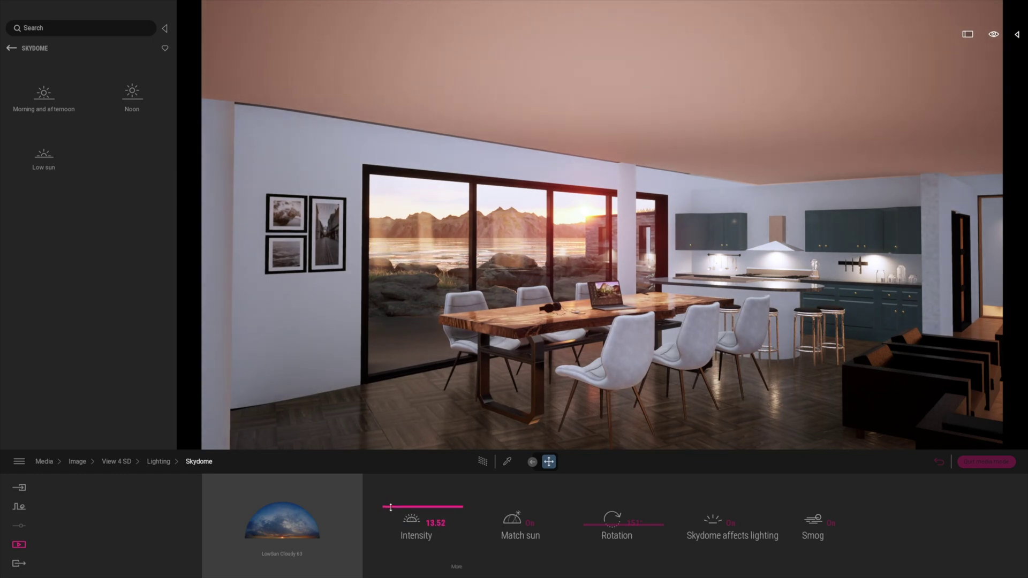
pyautogui.click(940, 463)
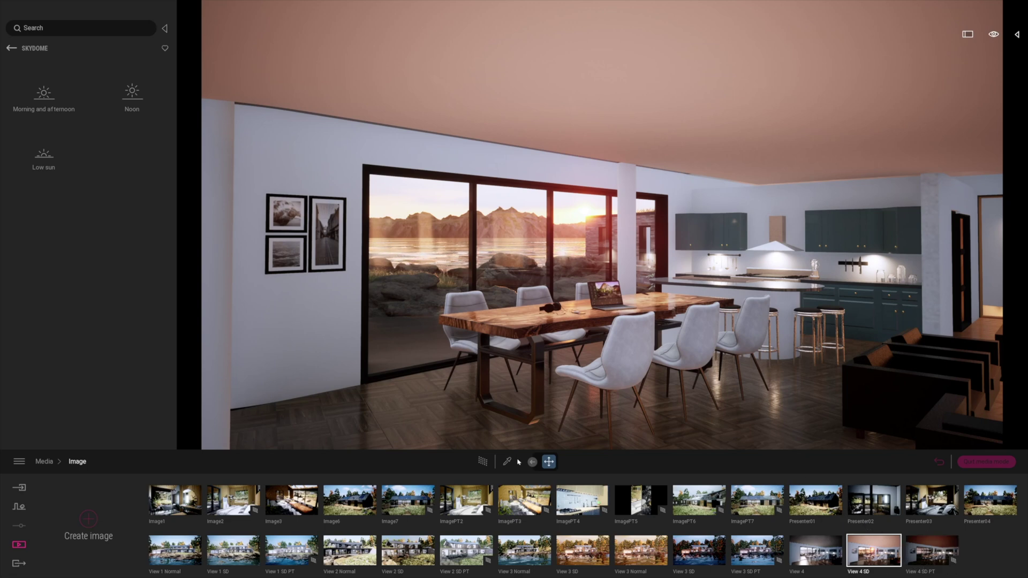
# Step: Turn on PathTracer for the View 4 SD dining-room interior
pyautogui.click(483, 462)
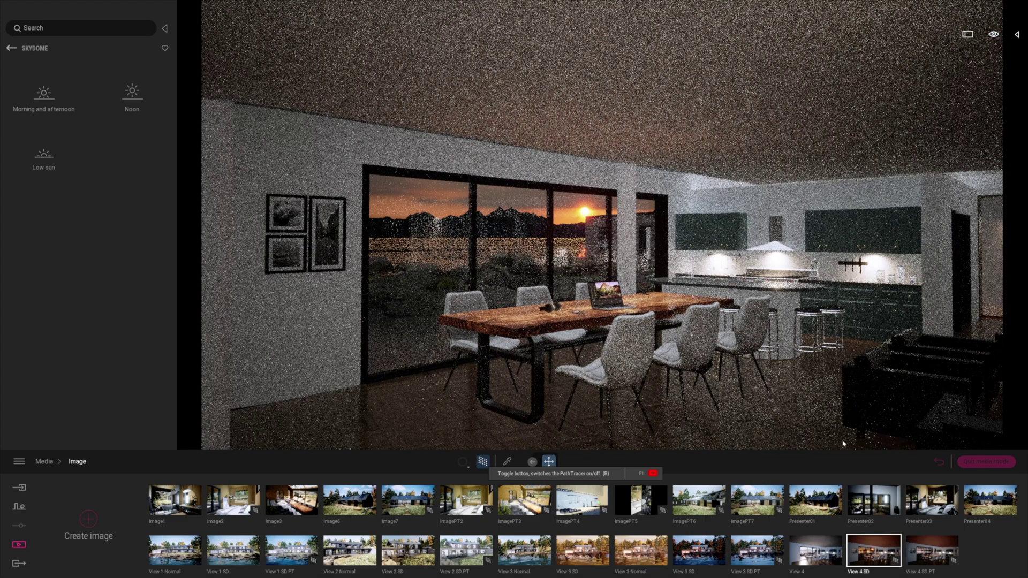